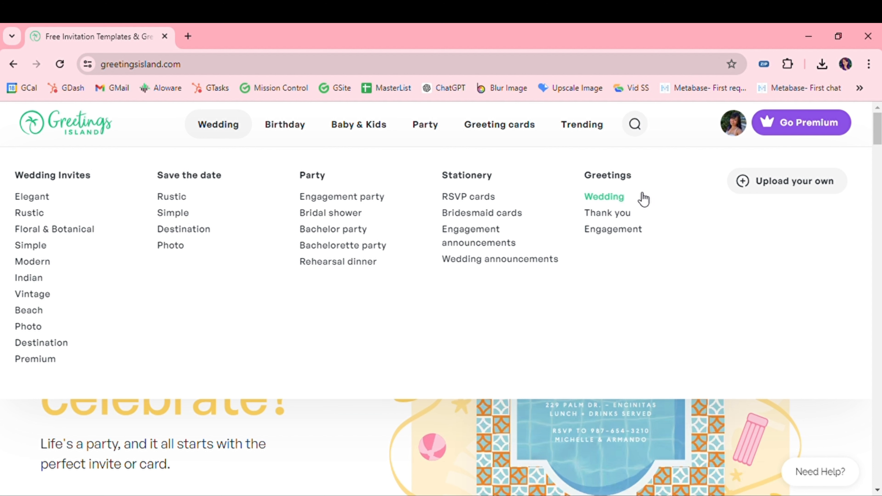
Step: Open the Floral & Botanical wedding invites and look through the available designs
click(49, 231)
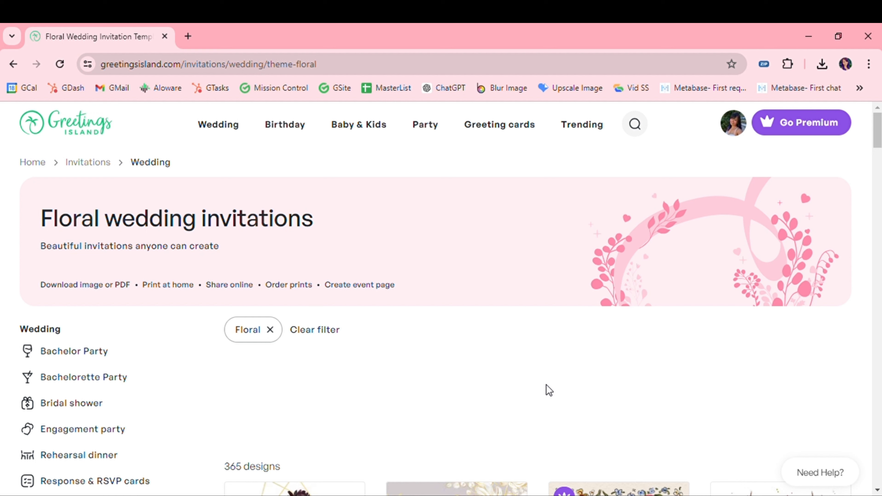
scroll(546, 381, down, 5)
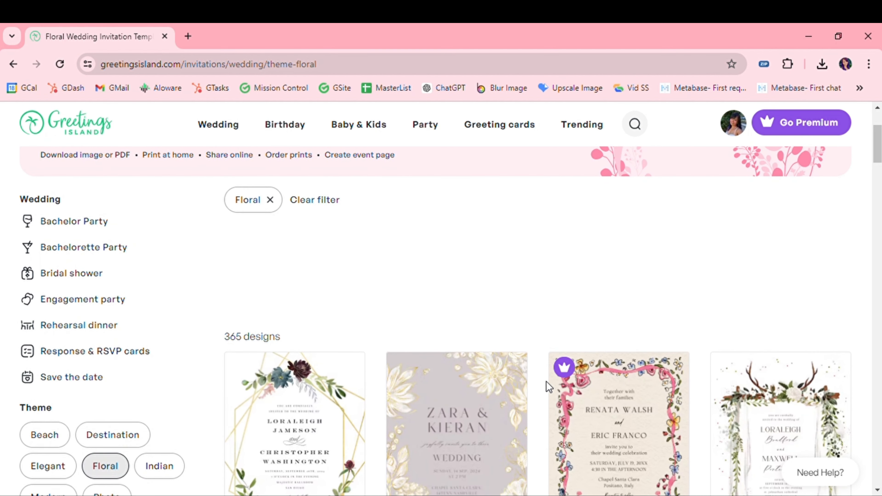
scroll(546, 381, down, 2)
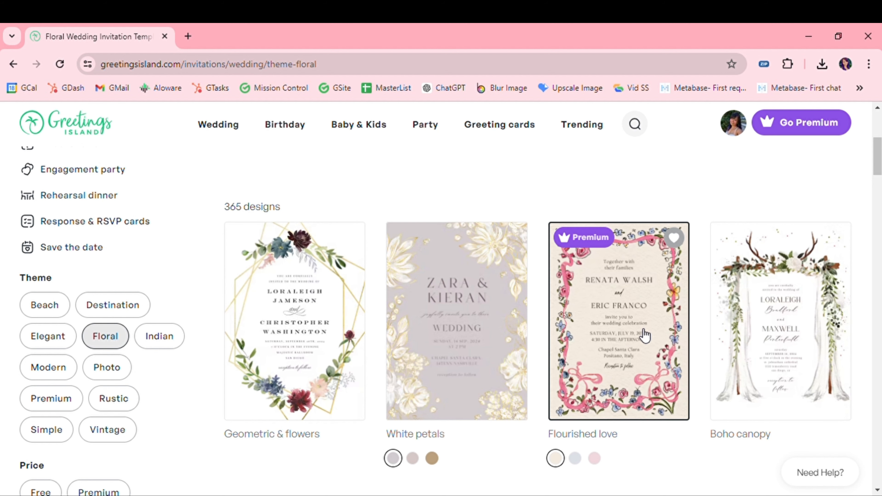
scroll(644, 335, down, 2)
scroll(644, 334, down, 10)
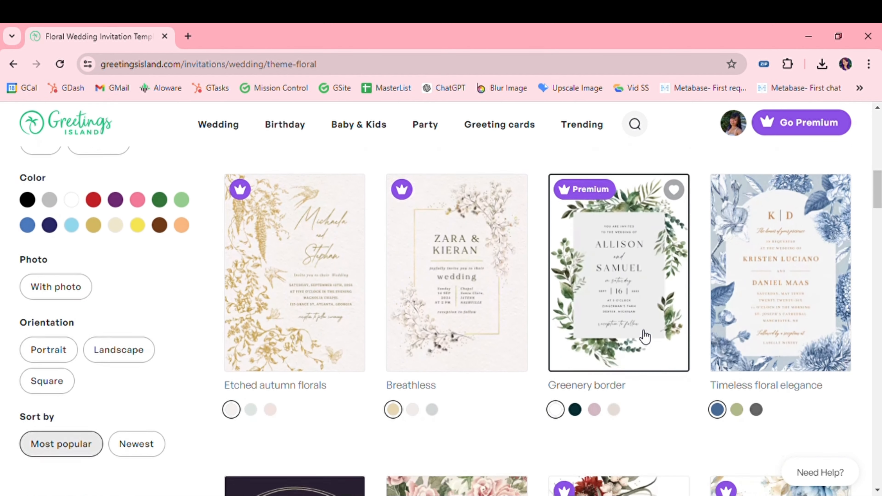
scroll(642, 336, down, 3)
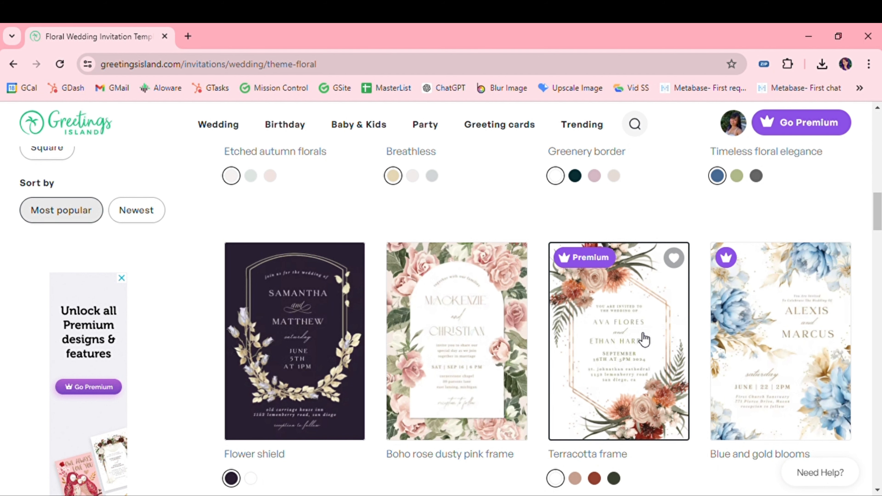
scroll(643, 339, down, 7)
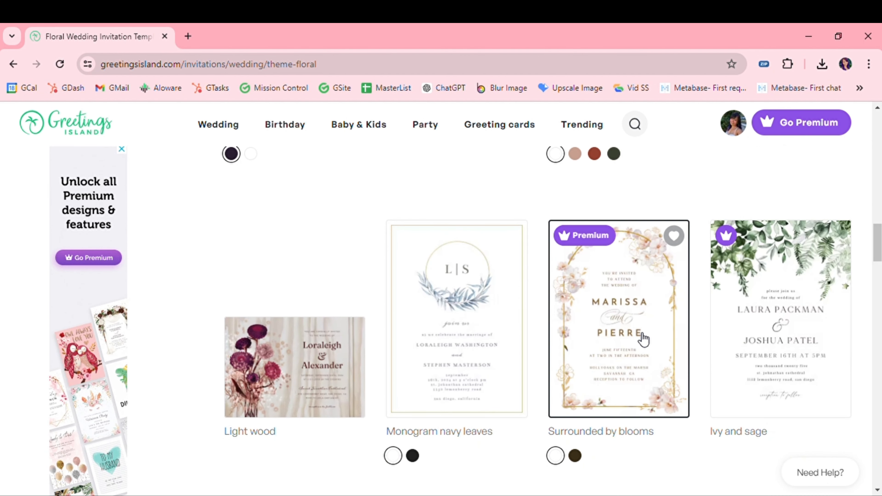
scroll(643, 339, down, 2)
scroll(637, 339, down, 3)
scroll(641, 339, up, 5)
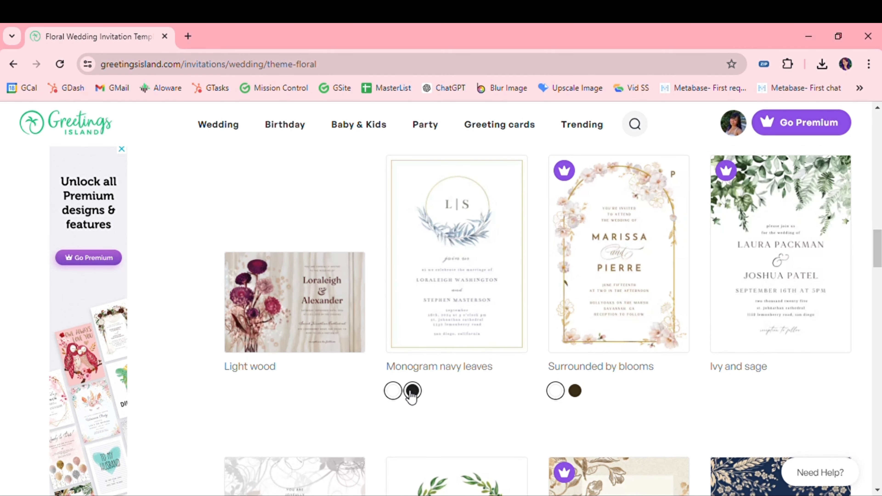
Step: Preview the dark variants of Monogram navy leaves, Surrounded by blooms and Coppery ink, and the red, grey and black Sprig sprays
click(412, 391)
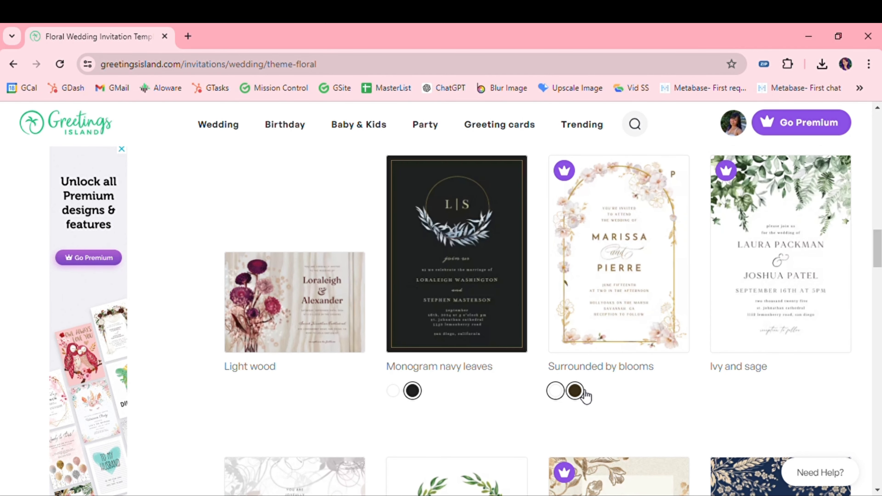
click(575, 391)
scroll(580, 397, down, 8)
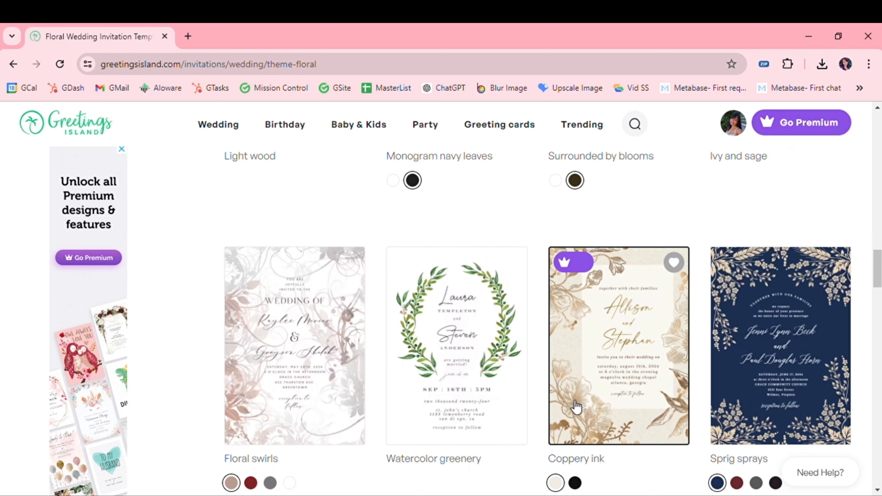
click(575, 368)
scroll(675, 409, up, 2)
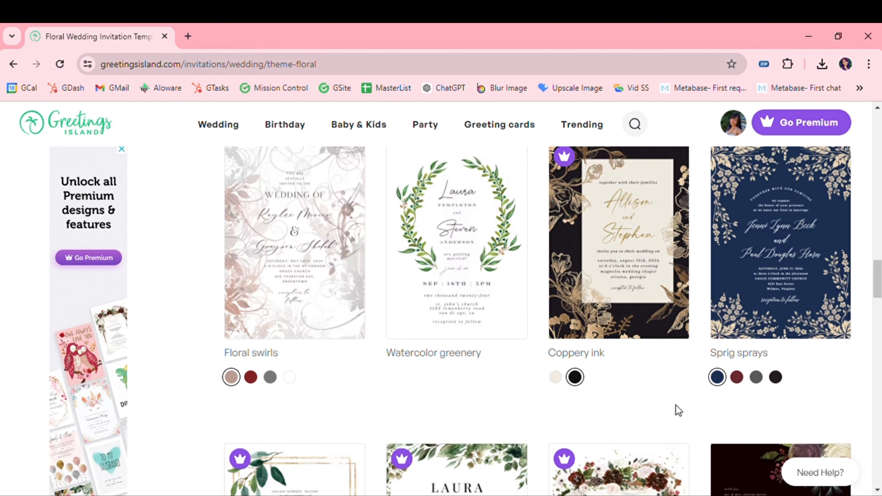
click(736, 433)
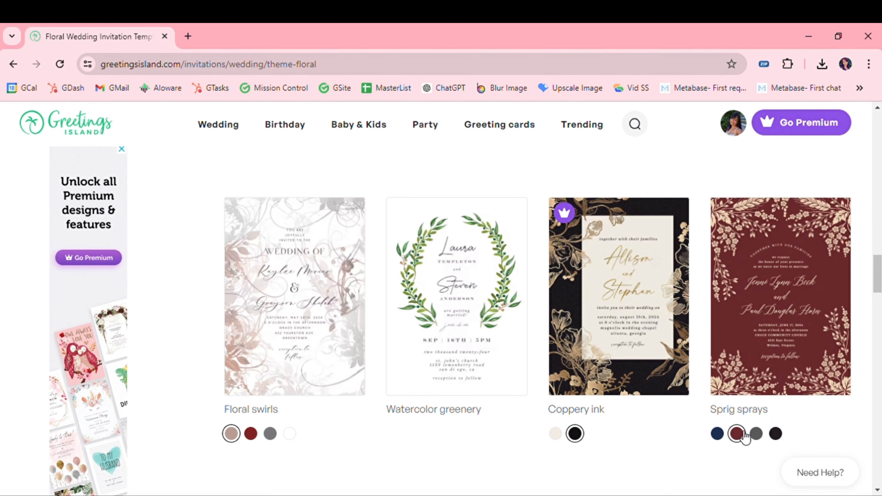
click(756, 433)
click(775, 434)
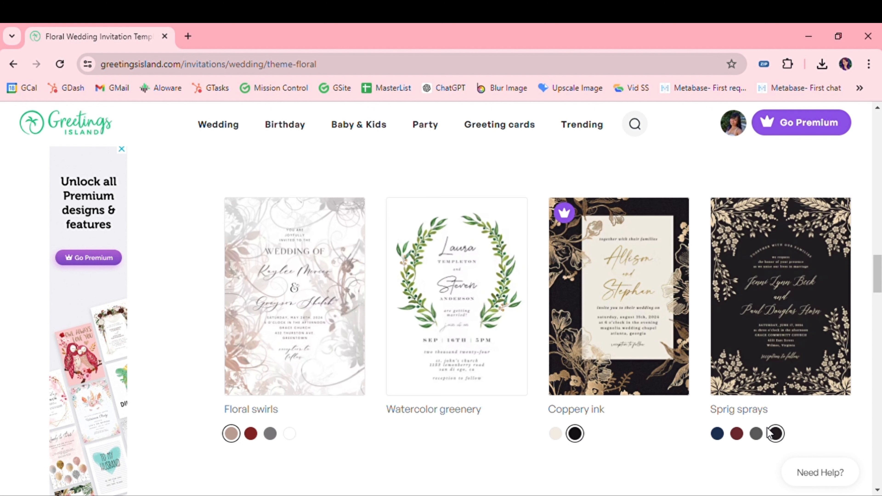
Step: Compare the teal, grey and pink variants of Flowers gold flakes and open the pink design for customizing
scroll(768, 433, down, 8)
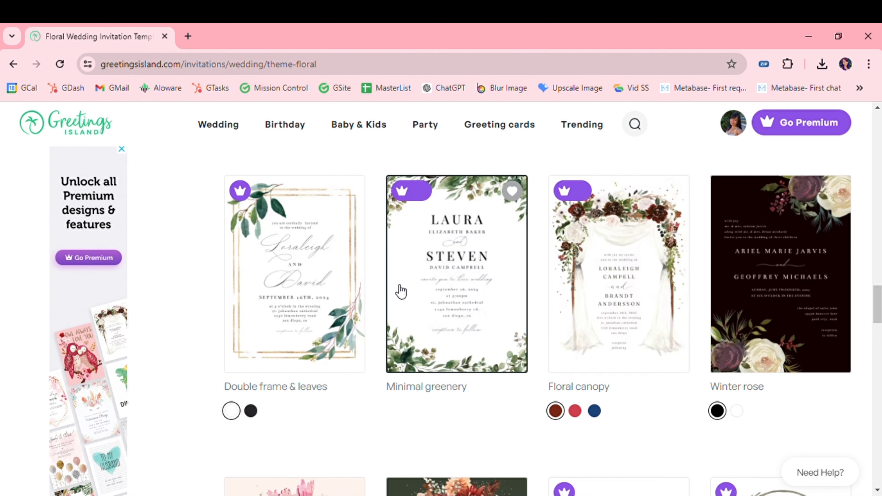
scroll(327, 334, down, 3)
scroll(304, 376, down, 3)
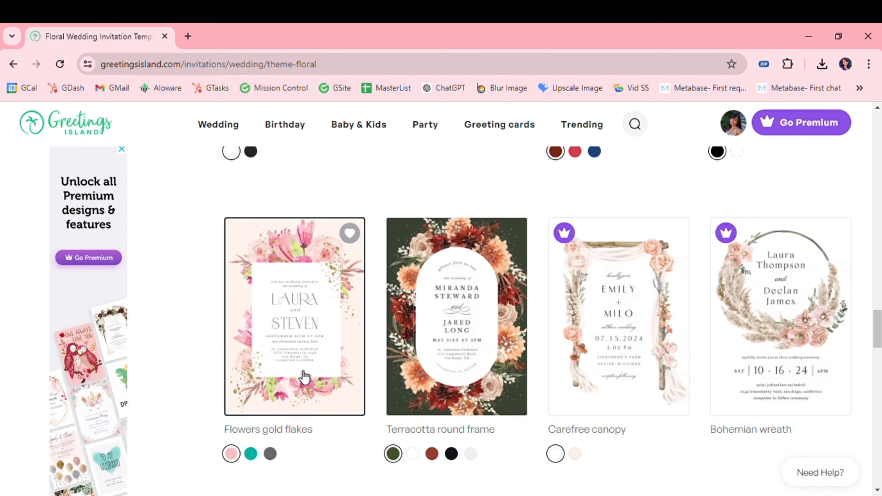
click(251, 454)
click(275, 454)
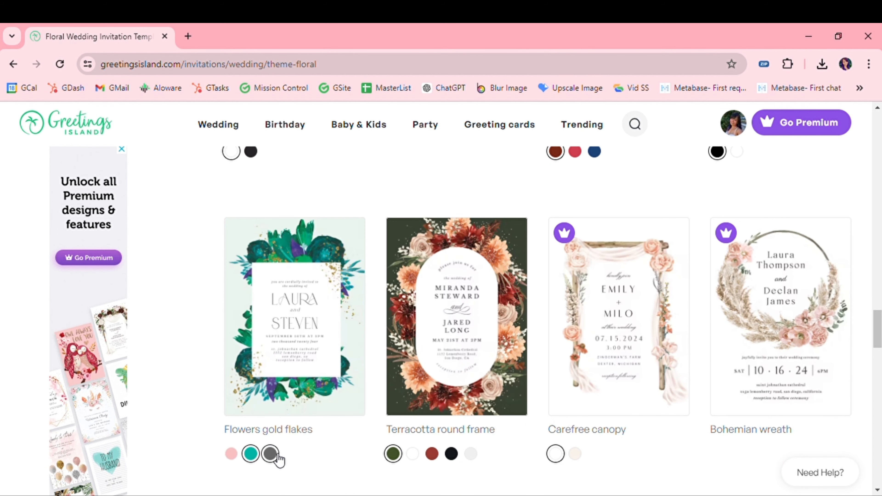
click(252, 453)
click(240, 455)
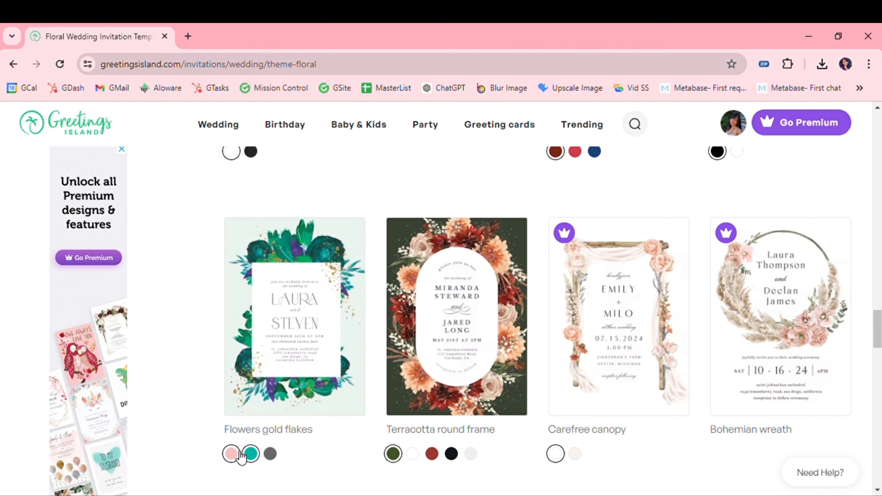
click(306, 353)
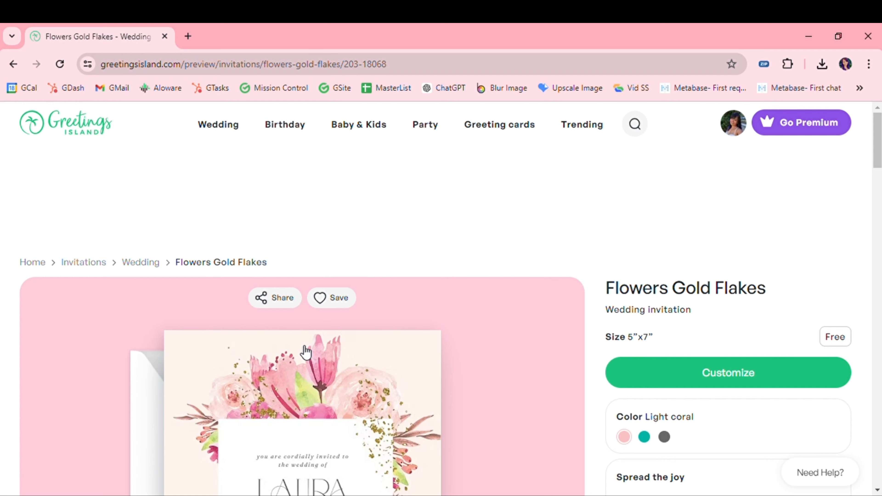
scroll(305, 353, down, 5)
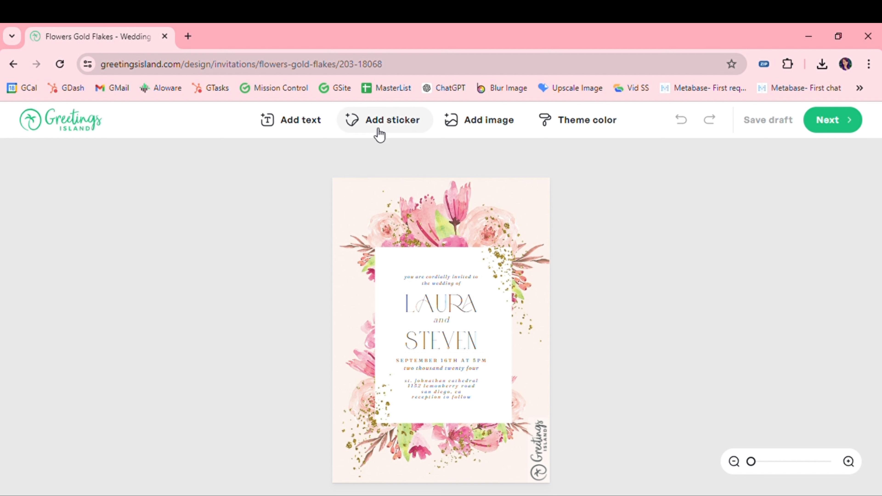
Step: Look through the Wedding stickers available for the invitation
click(587, 121)
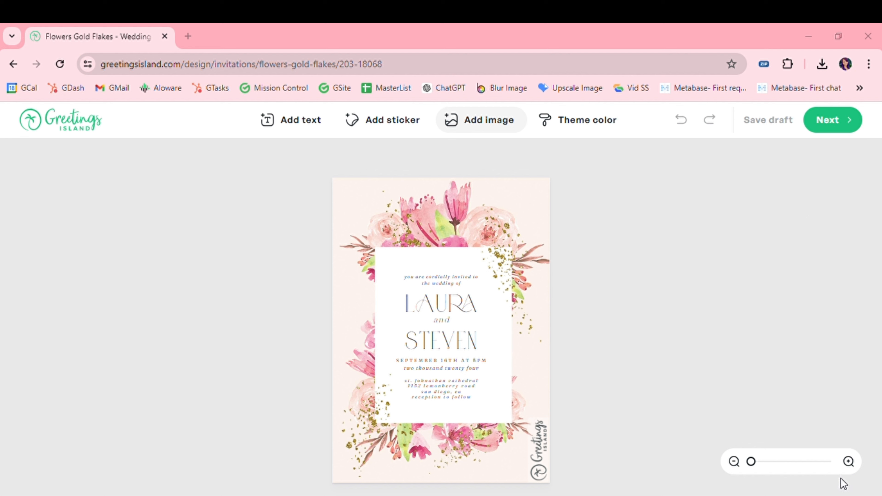
click(404, 122)
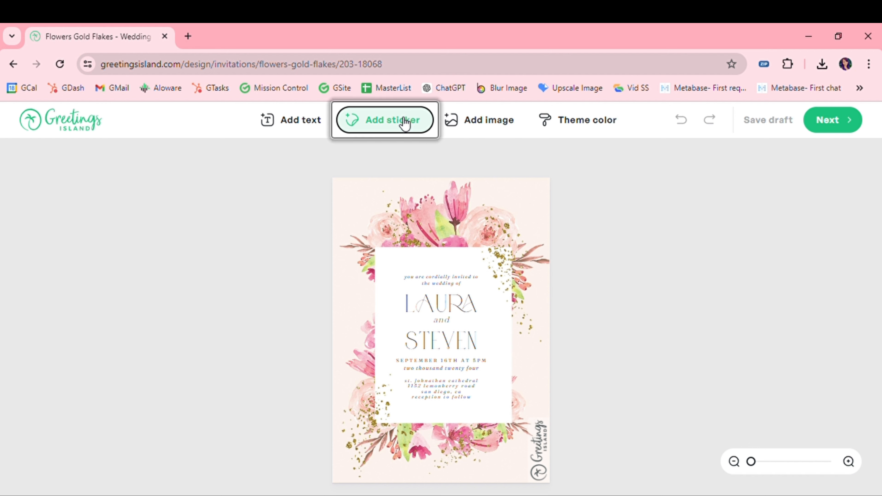
scroll(100, 302, down, 5)
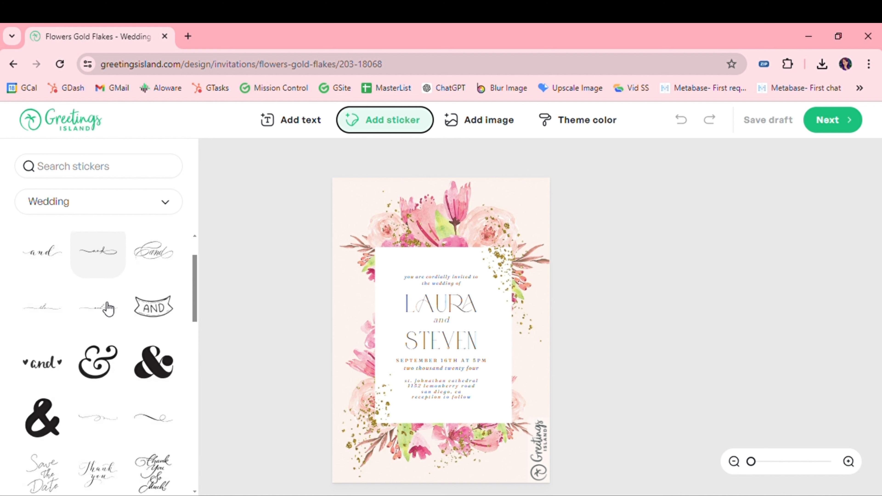
scroll(106, 310, down, 2)
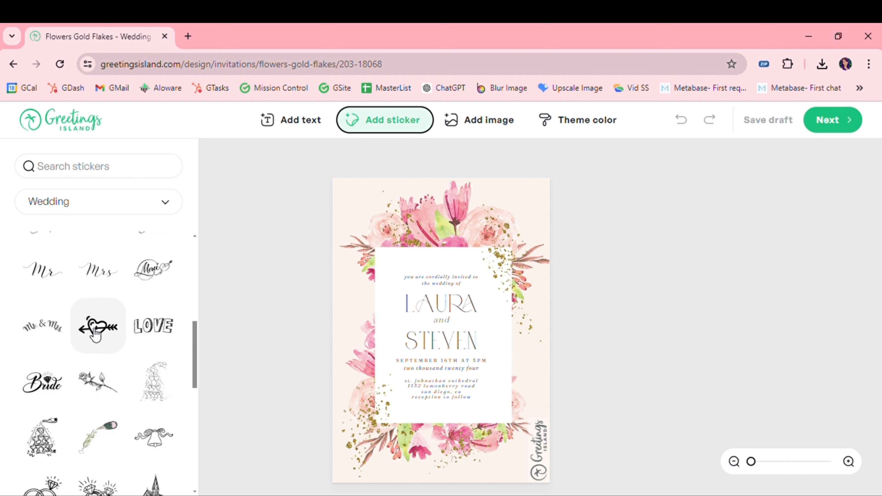
scroll(118, 449, down, 2)
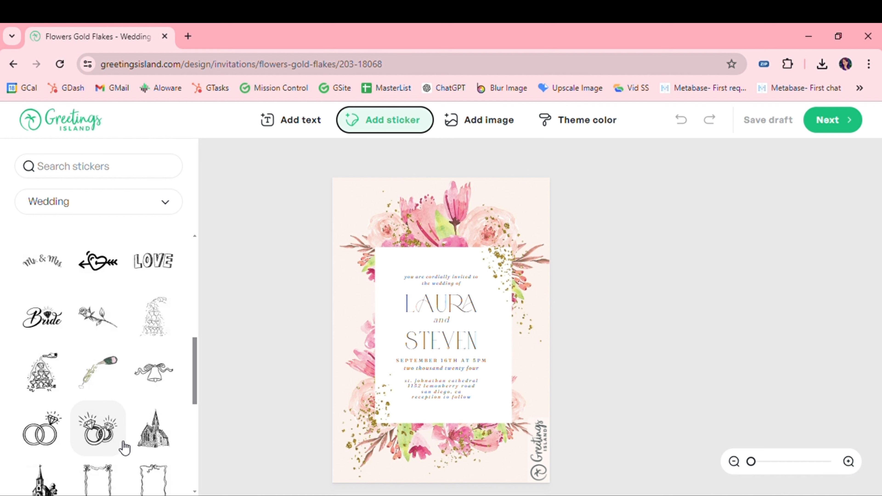
Step: Add a text box, place it between the two names and fill it with random placeholder text
click(295, 128)
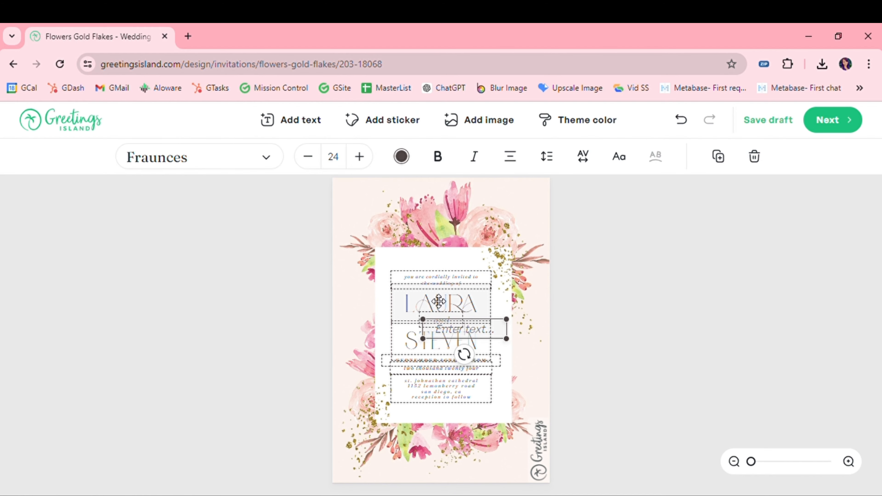
click(438, 305)
click(458, 337)
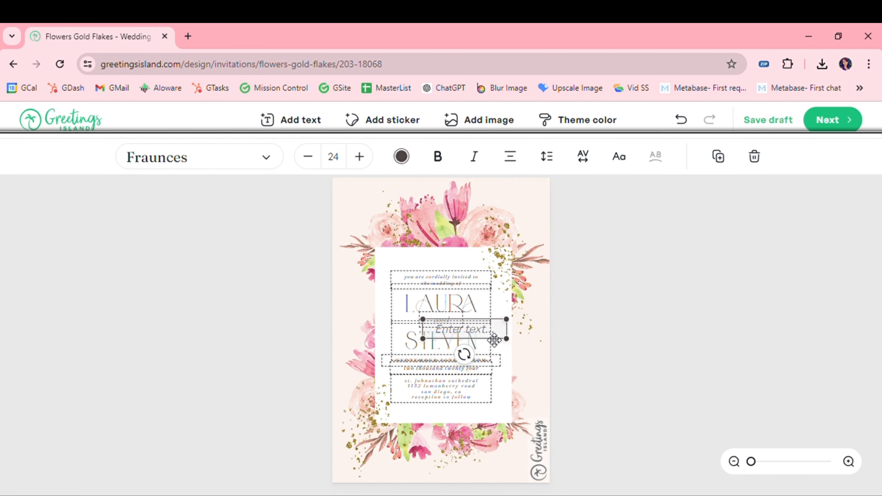
mouse_move(458, 338)
mouse_down()
mouse_move(441, 330)
mouse_move(458, 327)
mouse_up()
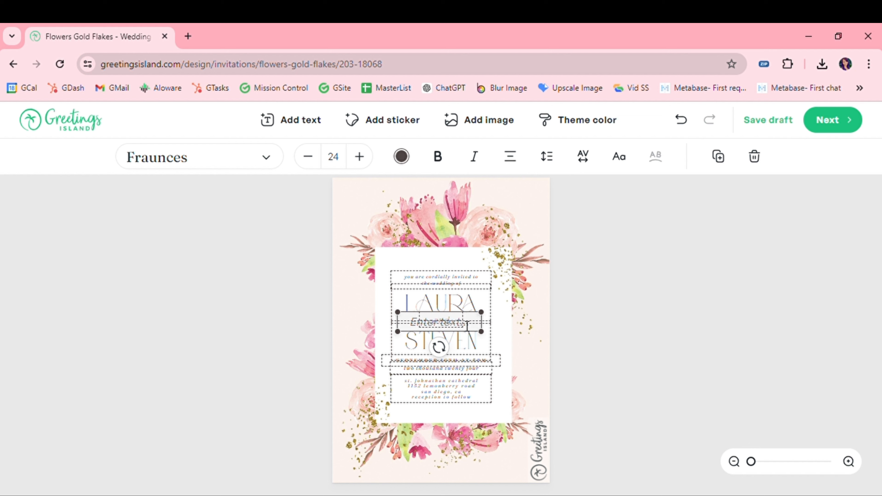
text(dfgdgdgdf)
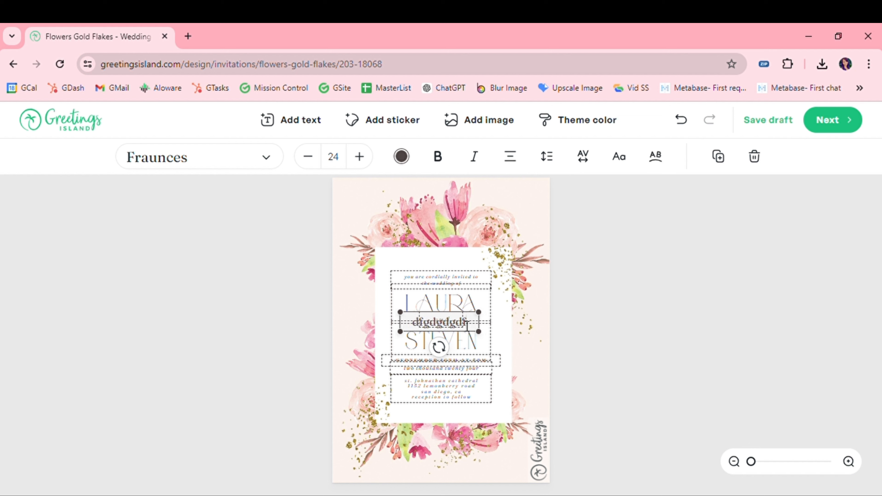
text(gfdvdfgdg dg zrd)
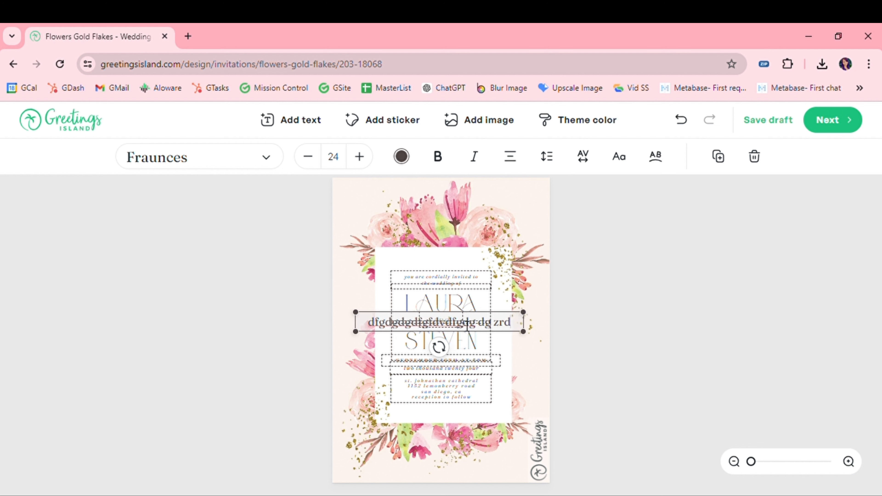
text(g zdgdsfgdht)
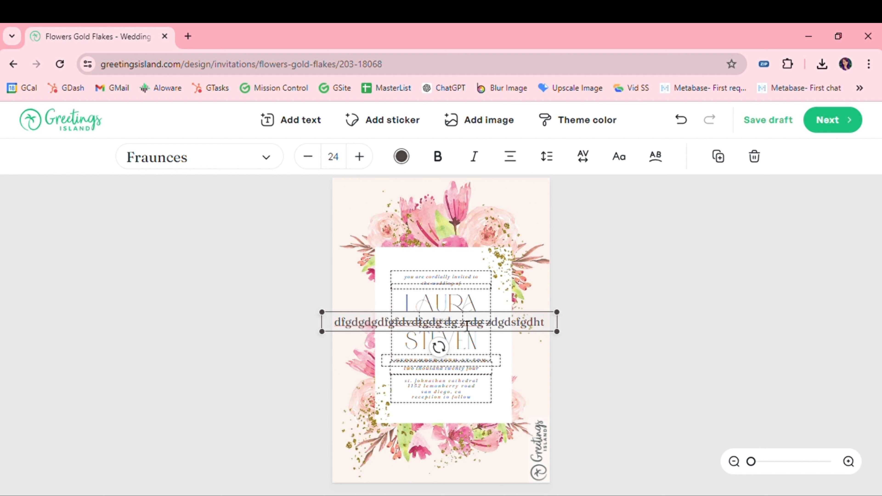
Step: Delete the placeholder text box from the invitation
key(ctrl+a)
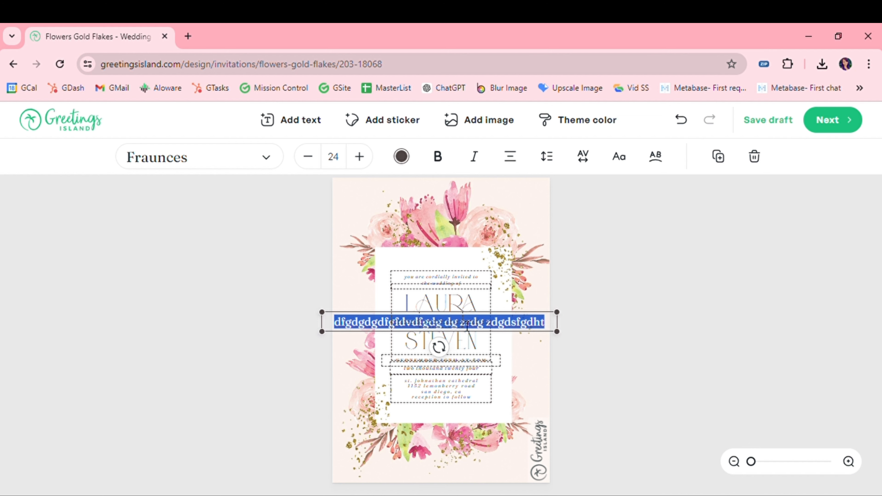
click(467, 325)
click(754, 157)
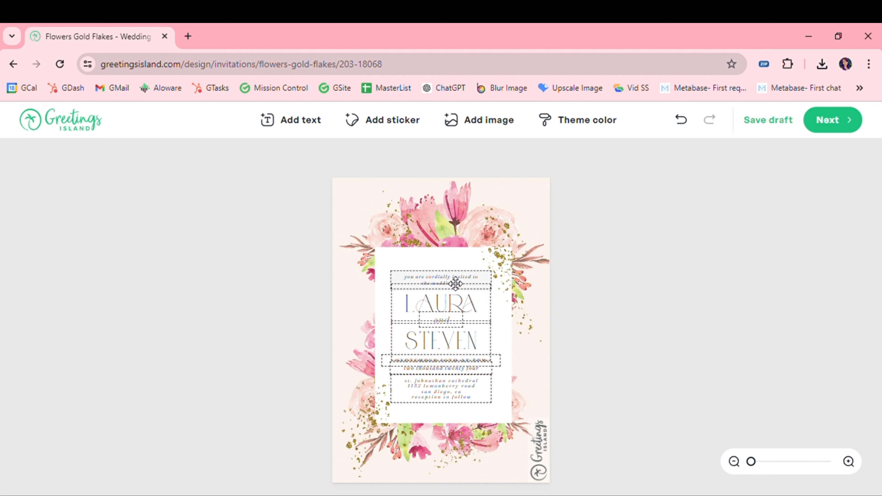
Step: Look over the invitation's text boxes in a closer view, from the opening line to the venue details
click(448, 282)
click(414, 334)
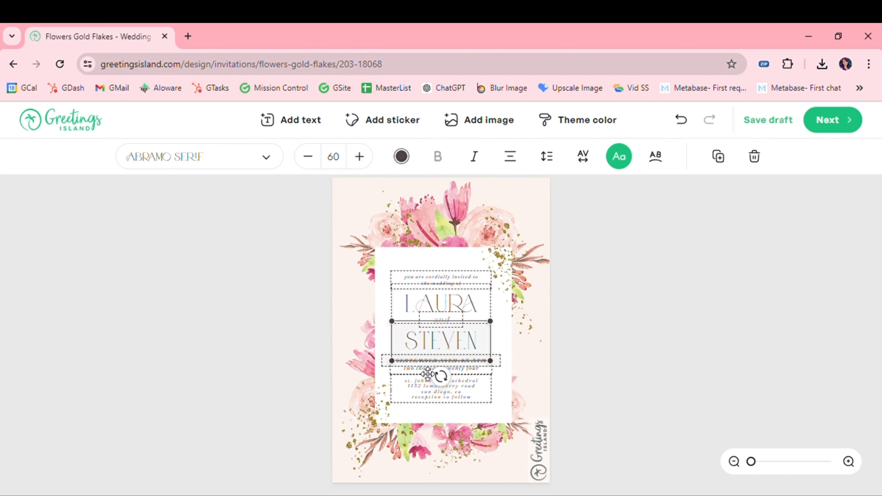
click(424, 387)
click(424, 395)
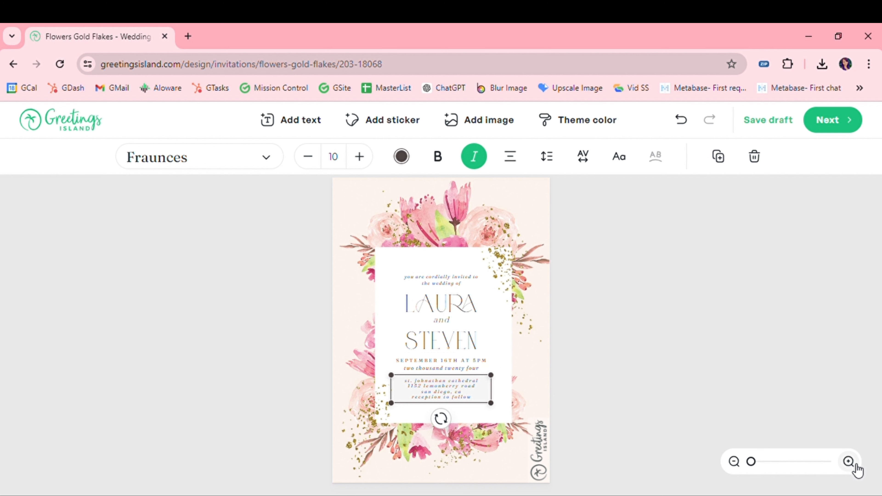
click(848, 461)
click(848, 461)
click(855, 465)
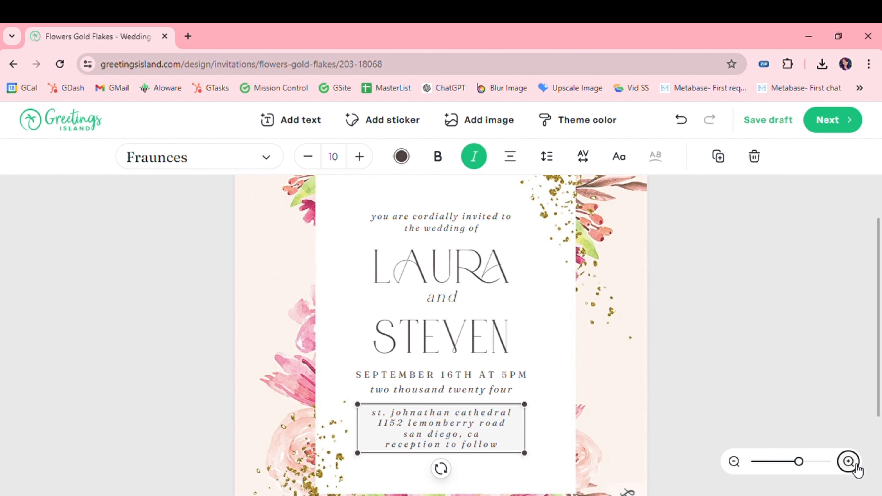
double_click(442, 231)
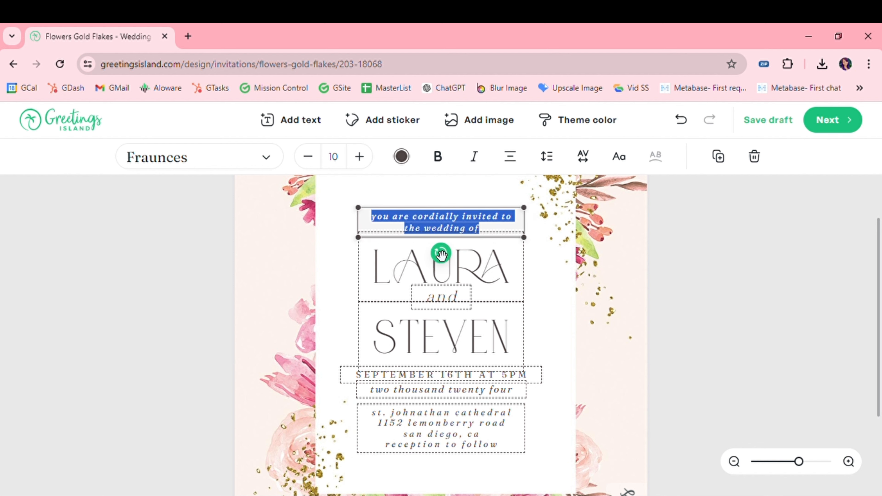
Step: Select the upper name on the invitation and browse the fonts available for it
double_click(404, 288)
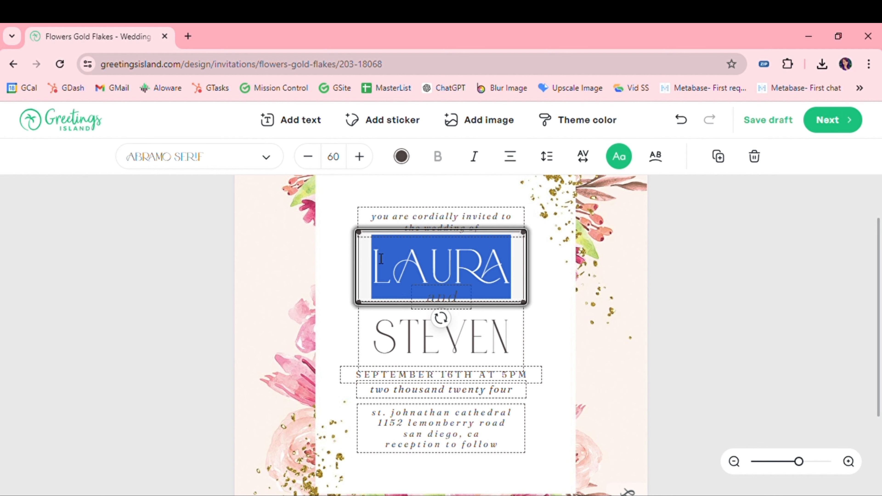
click(274, 166)
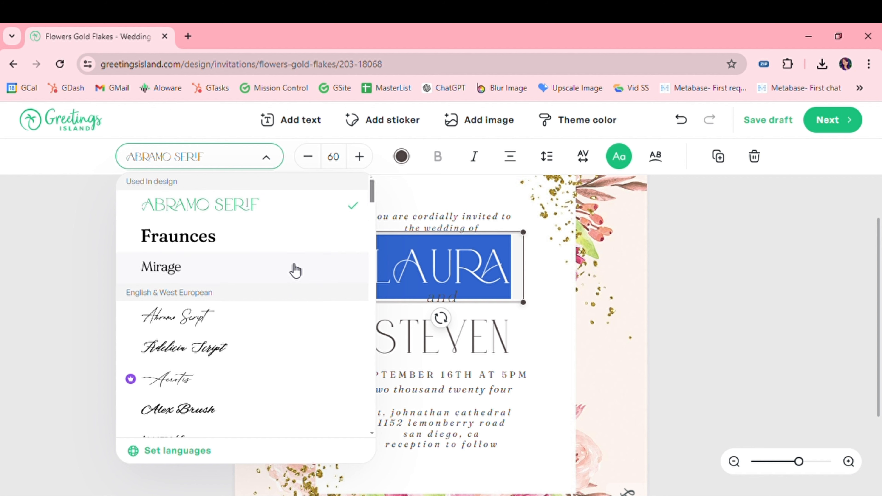
scroll(295, 270, down, 5)
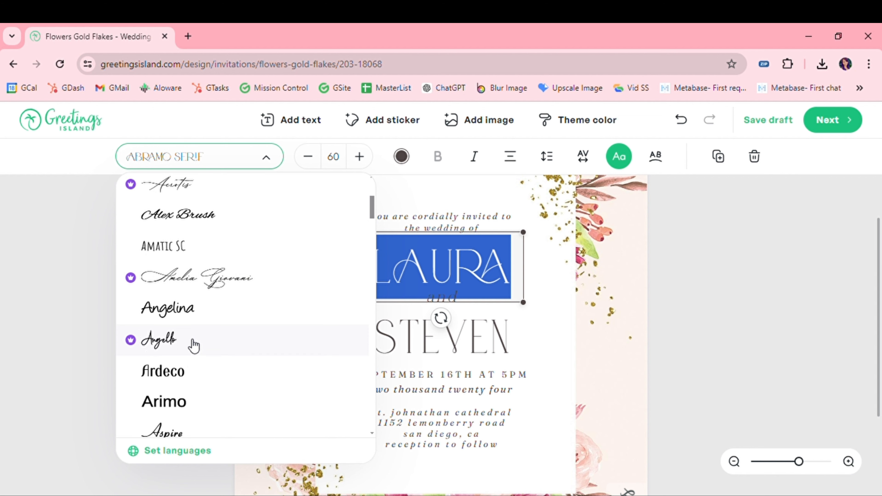
scroll(193, 345, down, 10)
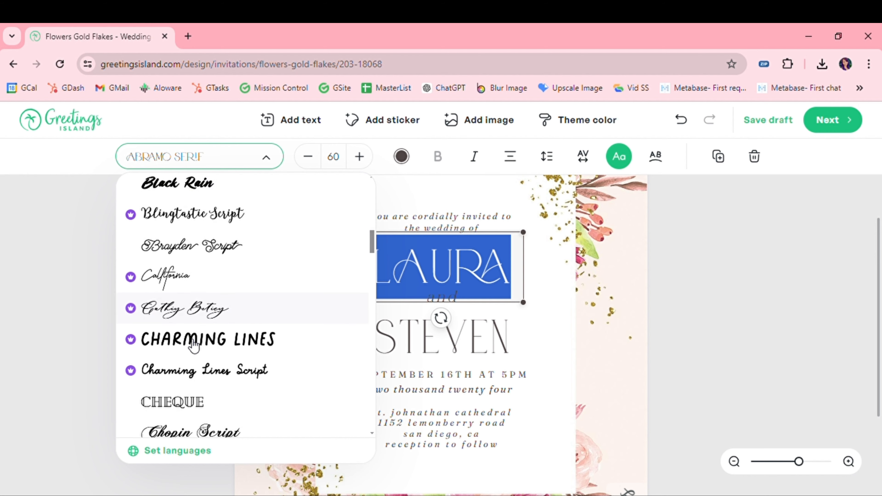
scroll(193, 345, down, 10)
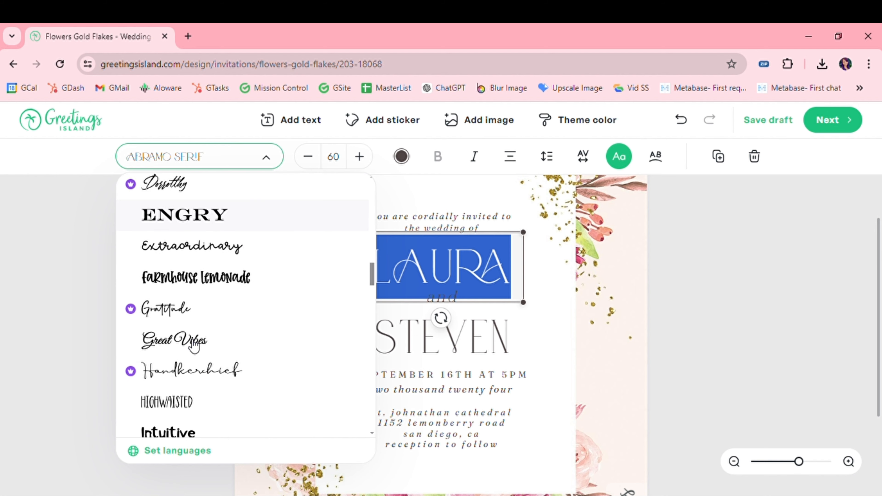
scroll(194, 345, down, 10)
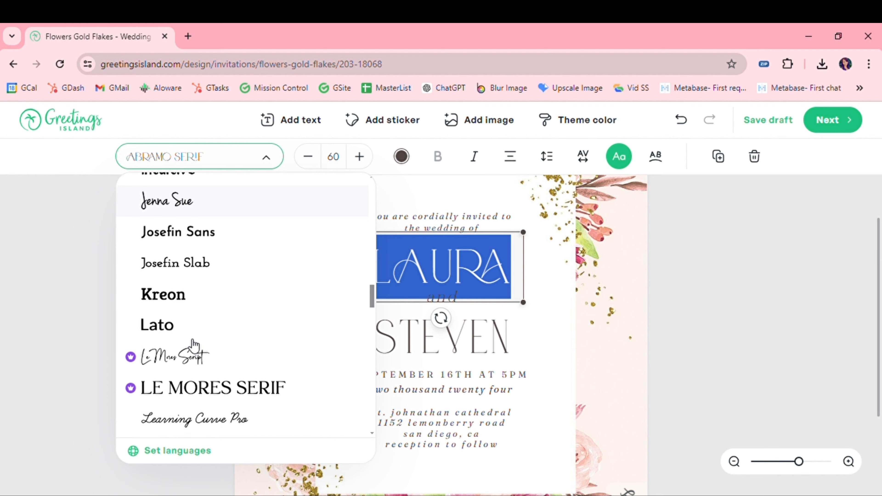
scroll(193, 345, down, 10)
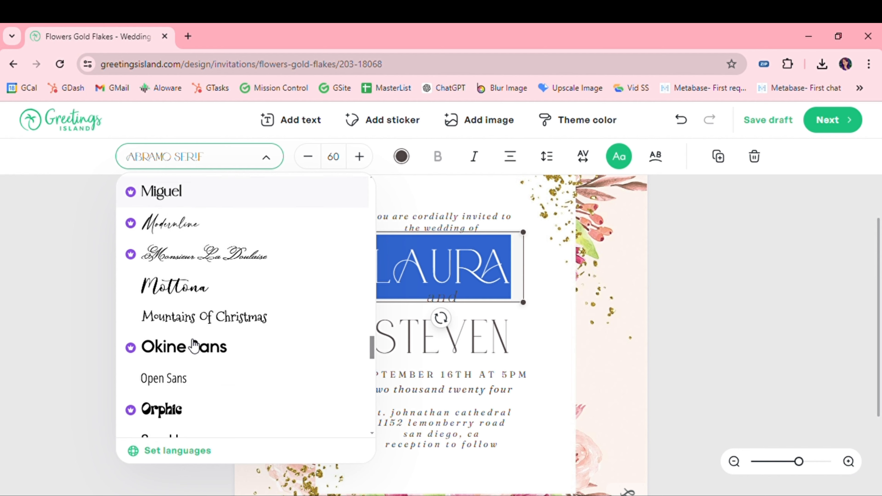
Step: Try font sizes 61, 60, 10 and 30 on the upper name and settle on 48
click(360, 157)
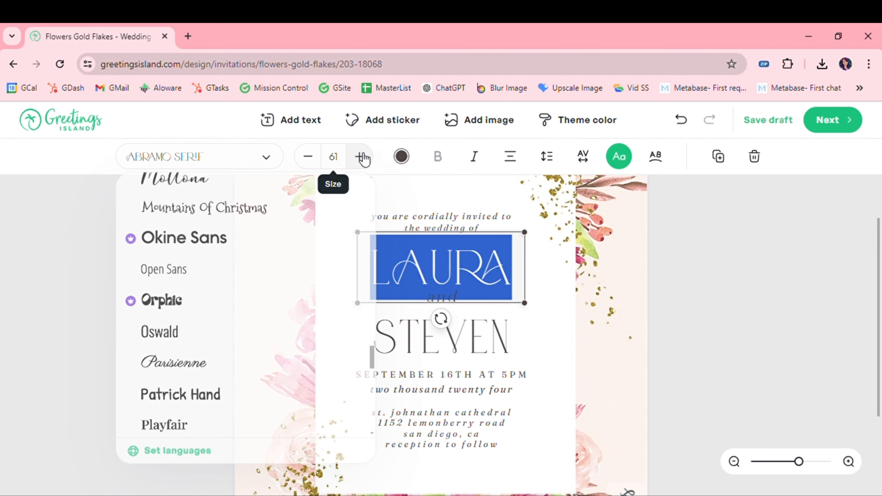
click(308, 156)
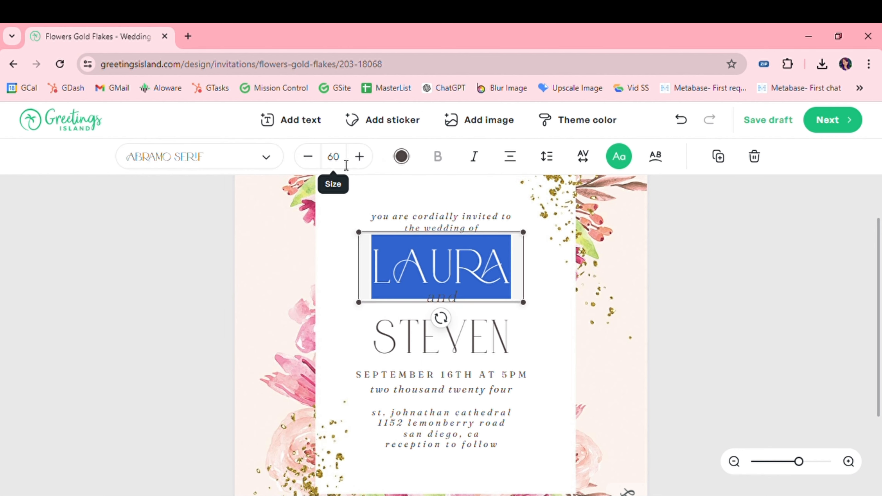
click(345, 165)
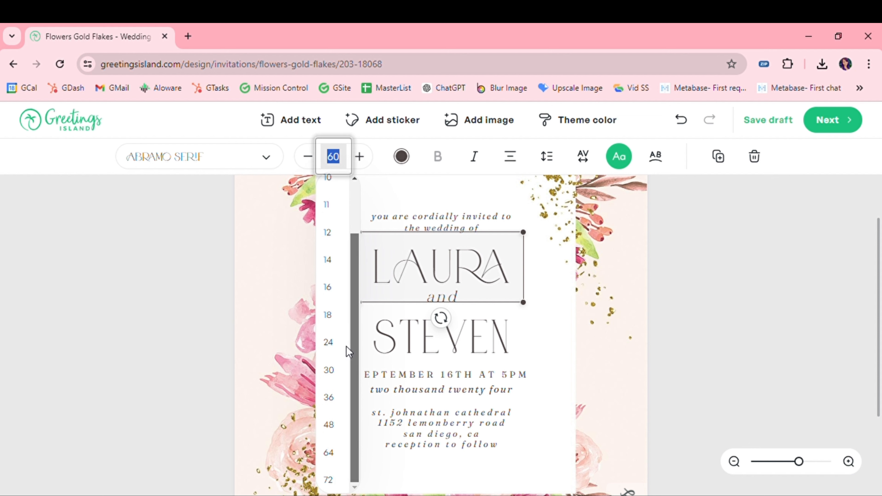
scroll(348, 299, up, 2)
click(340, 247)
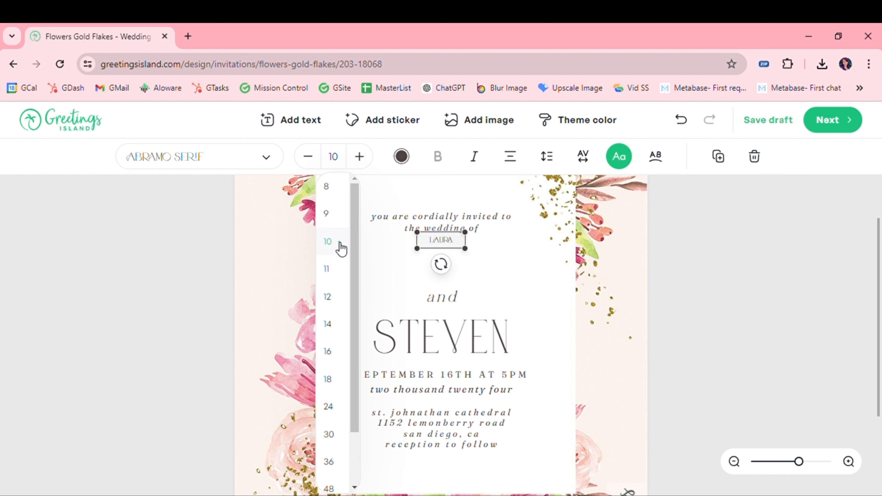
scroll(338, 257, down, 2)
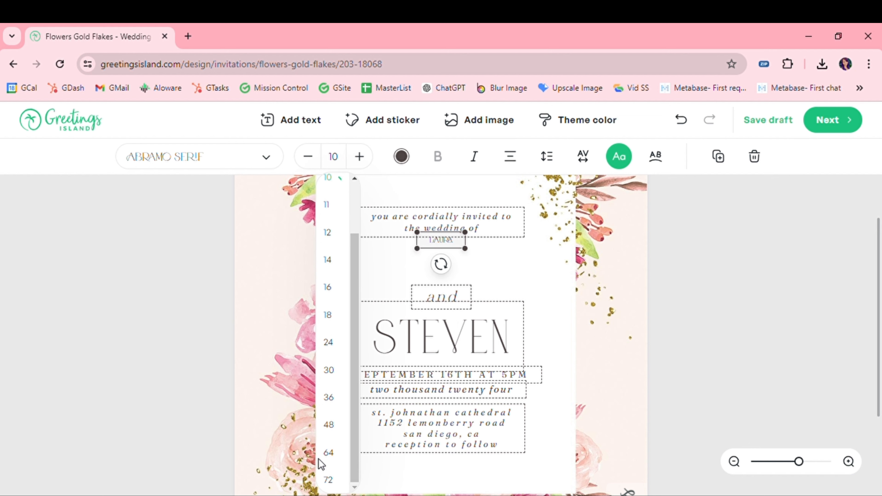
click(342, 382)
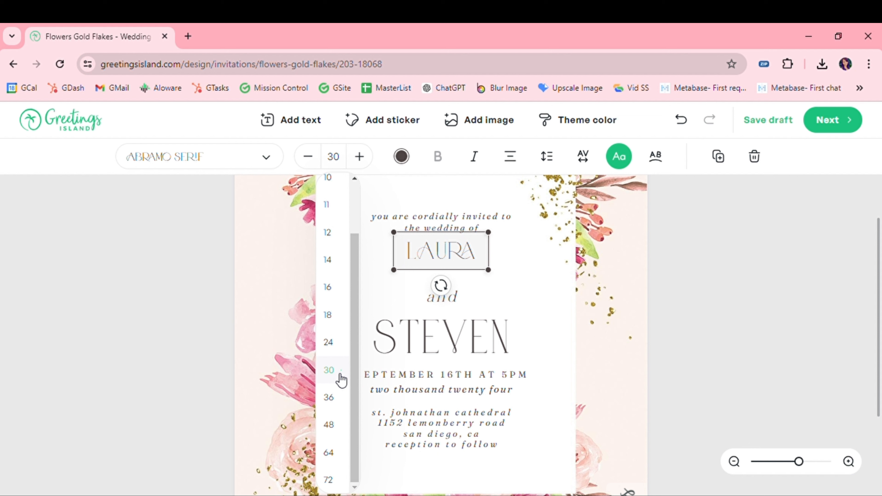
click(336, 424)
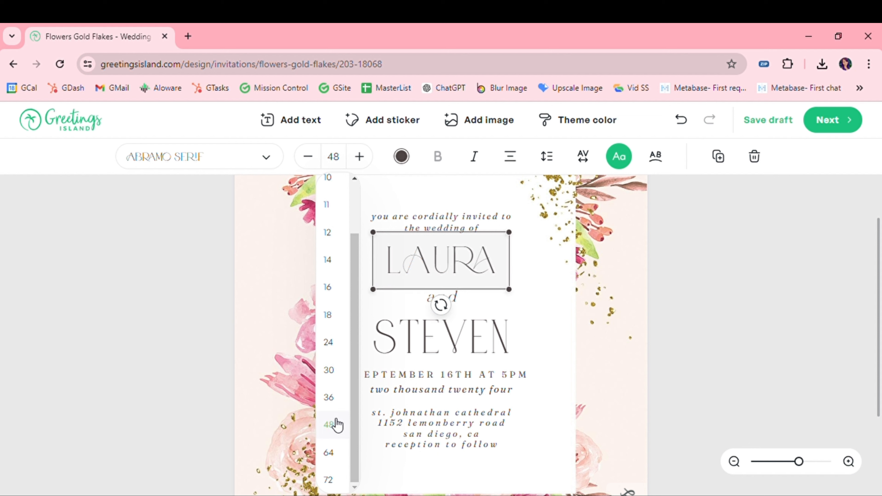
Step: Change the upper name's text color to dark pink from the extended color palette
click(402, 160)
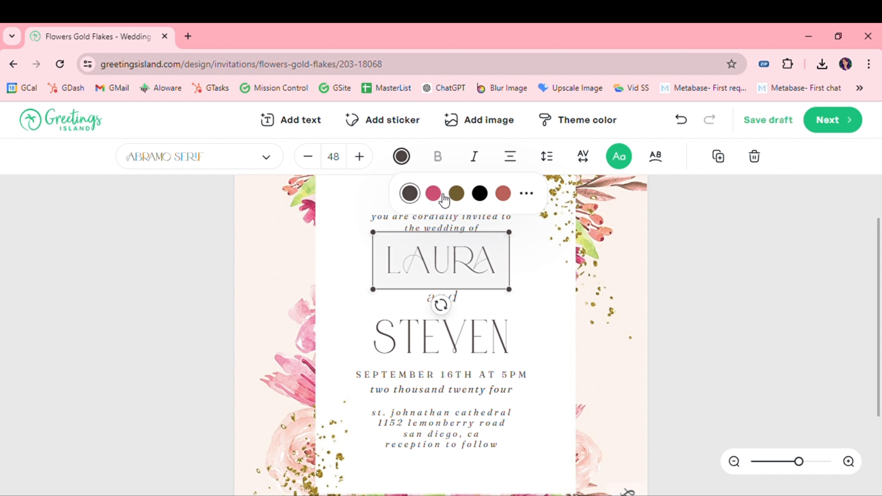
click(777, 462)
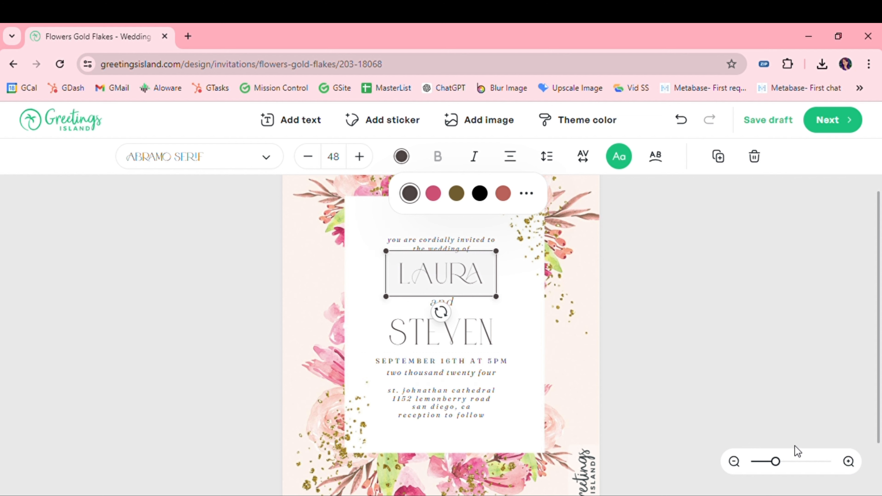
click(854, 466)
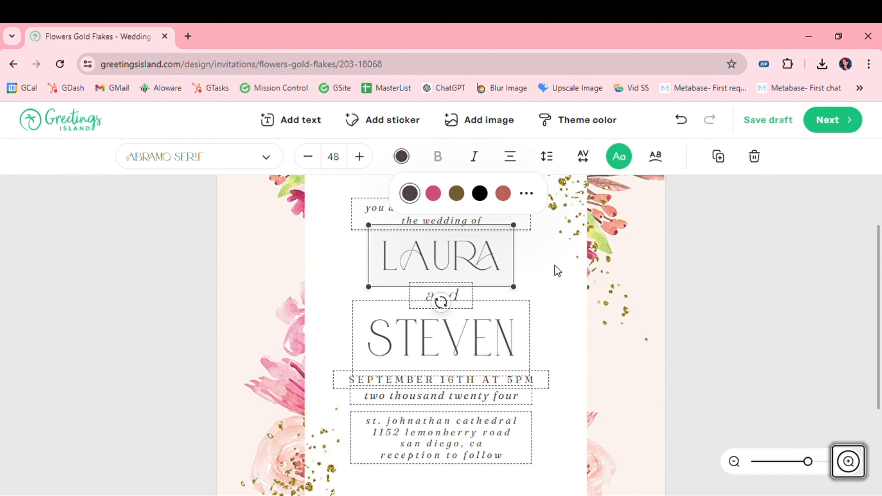
click(527, 195)
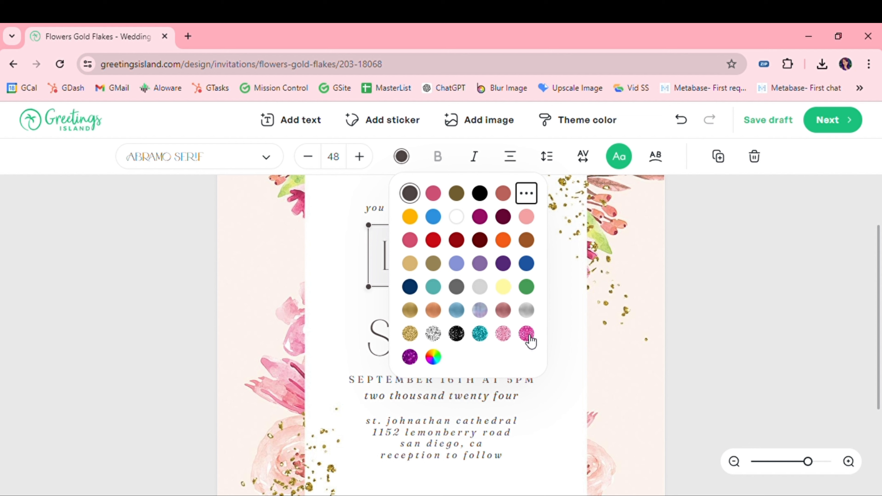
click(415, 242)
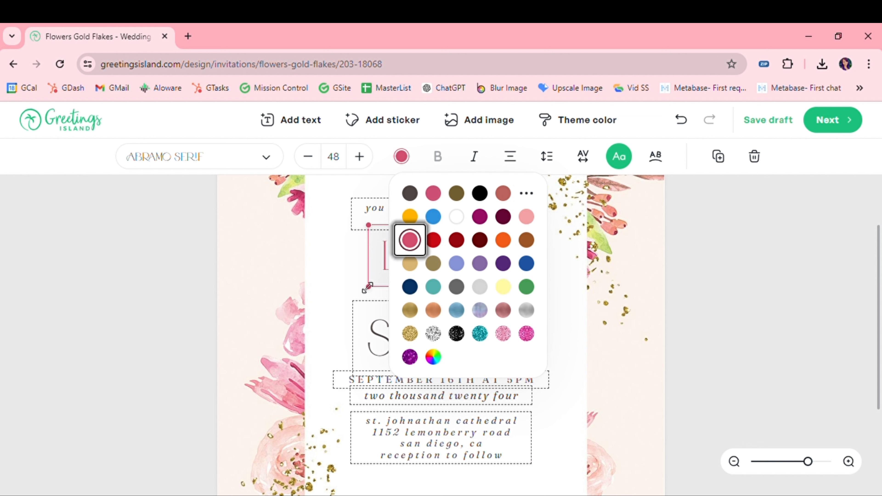
click(360, 291)
double_click(419, 274)
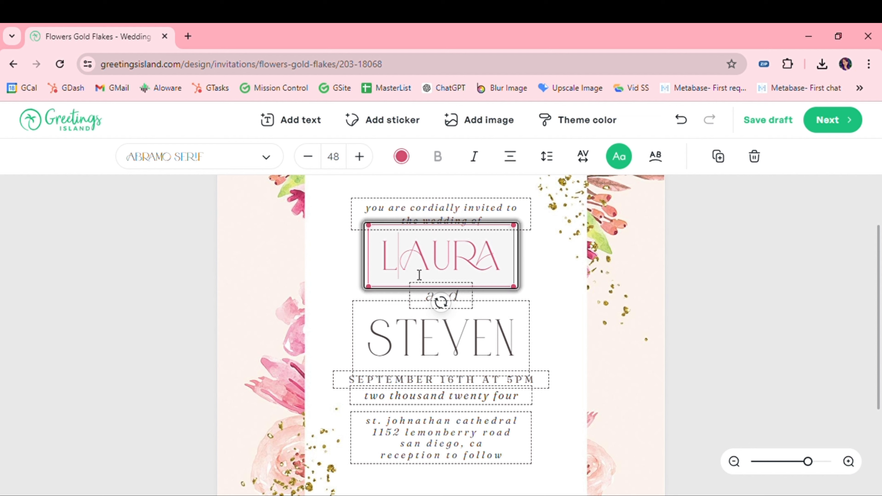
click(551, 288)
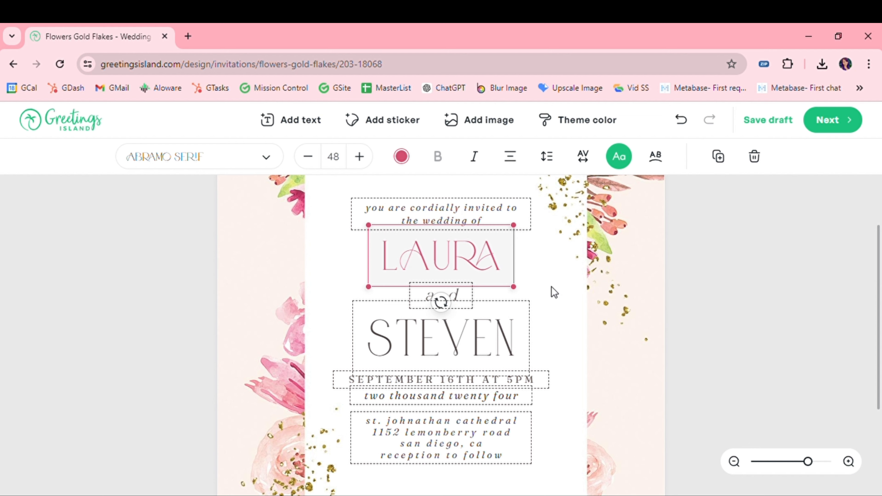
Step: Select the whole upper name and make it italic
double_click(502, 269)
drag(502, 270, 385, 264)
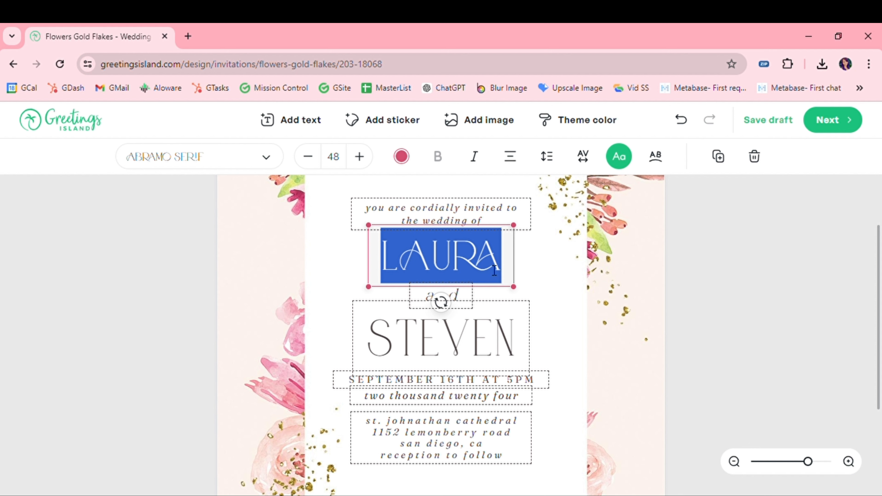
click(483, 164)
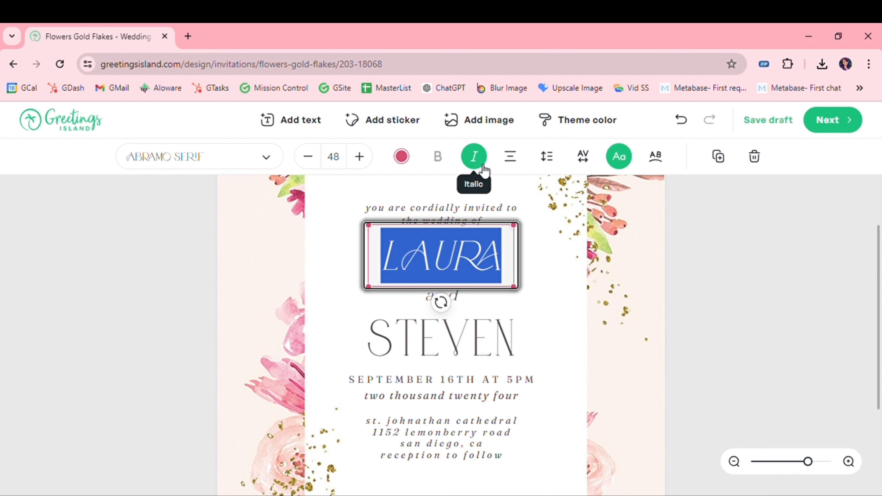
click(482, 169)
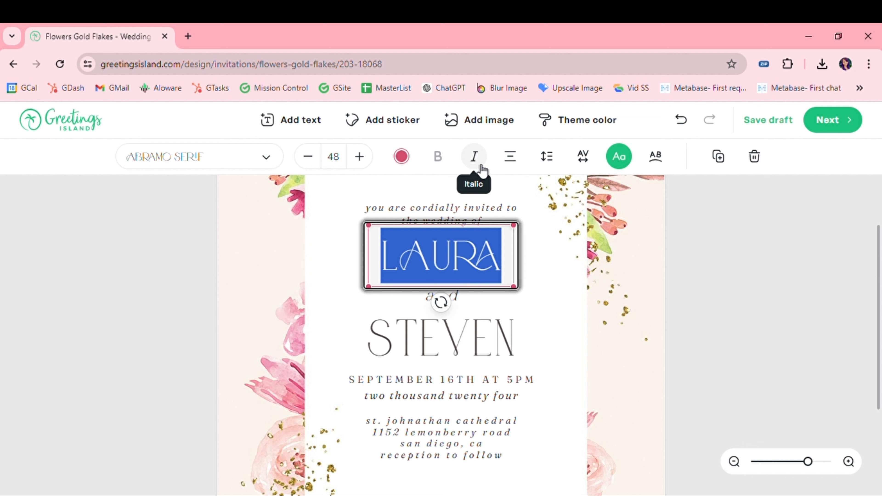
click(483, 170)
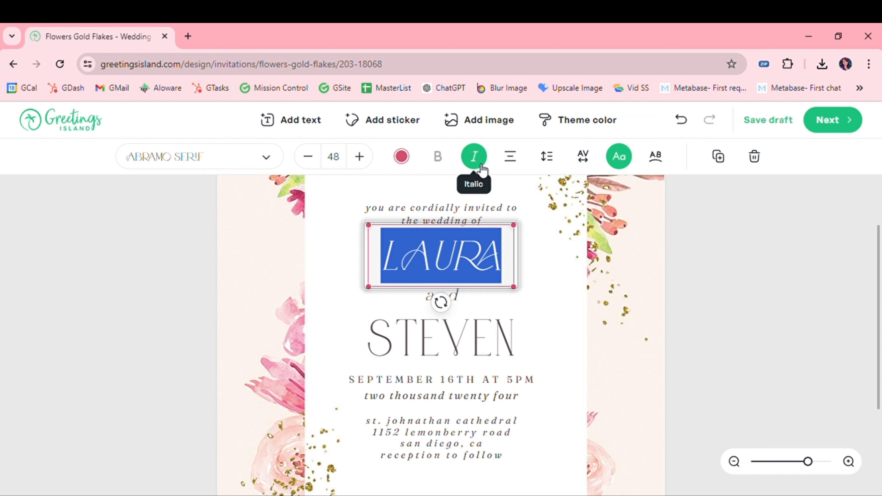
Step: Try left and right alignment on the upper name and set it back to centered
click(510, 166)
click(520, 194)
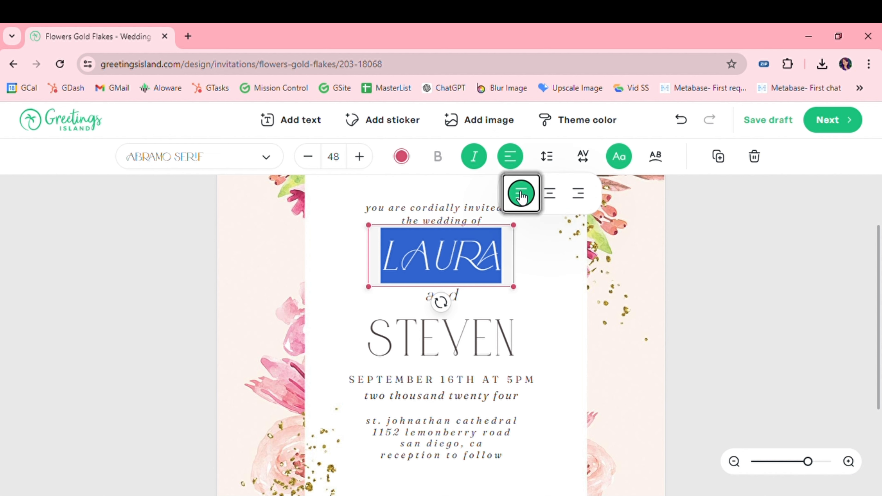
click(576, 199)
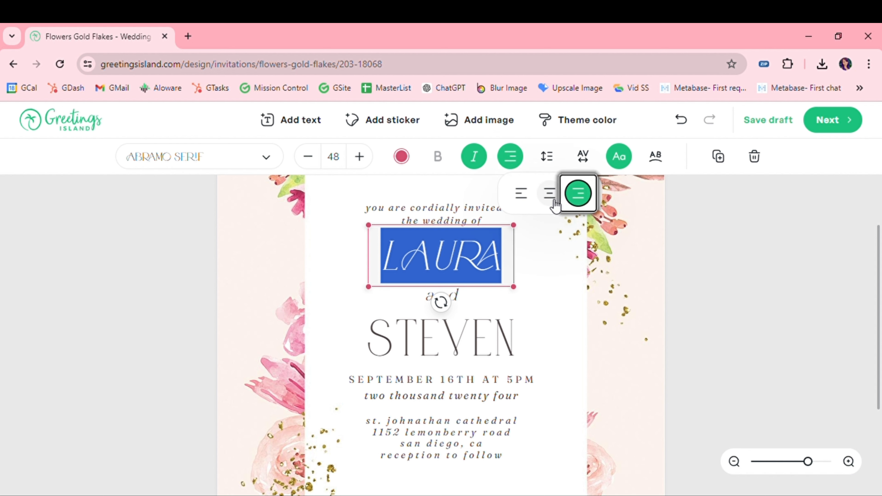
click(552, 200)
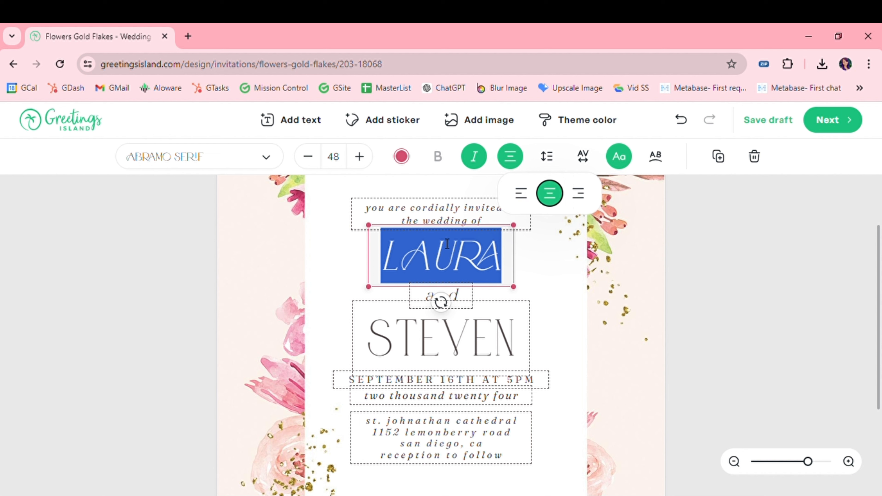
Step: Try left and right alignment on the "you are cordially invited to the wedding of" text and return it to centered
click(445, 216)
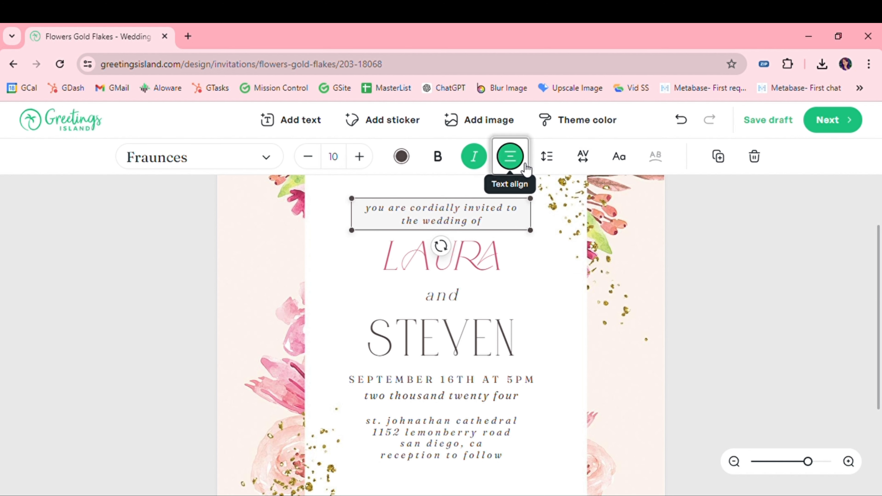
click(510, 156)
click(518, 194)
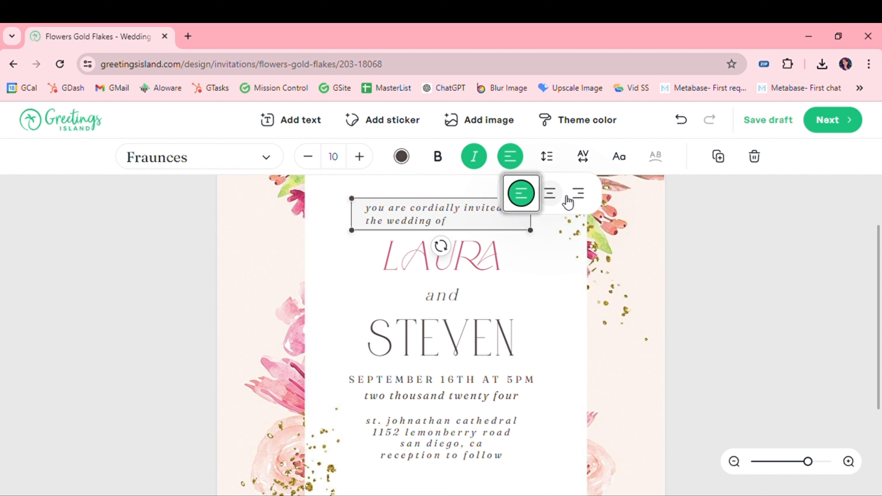
click(578, 193)
click(549, 197)
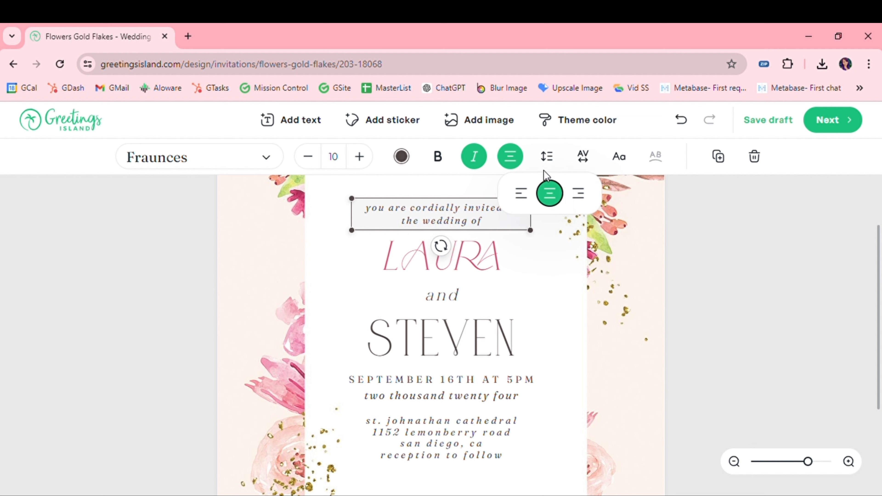
Step: Set the line height to 120 and the letter spacing to 0 on the "you are cordially invited to the wedding of" text
click(547, 156)
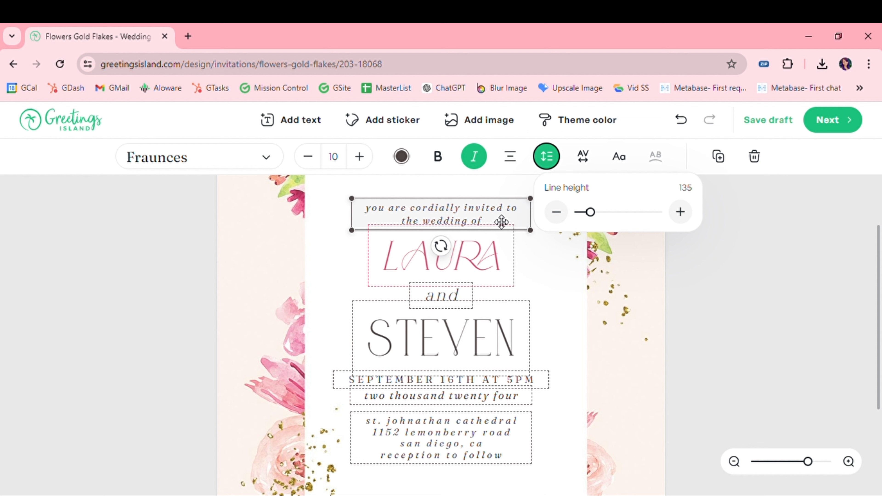
mouse_move(590, 212)
mouse_down()
mouse_move(673, 225)
mouse_move(588, 228)
mouse_up()
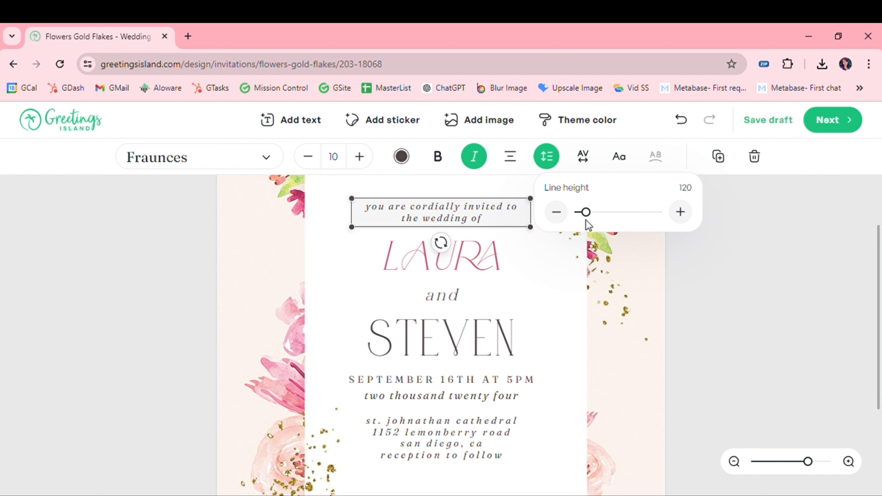
click(590, 172)
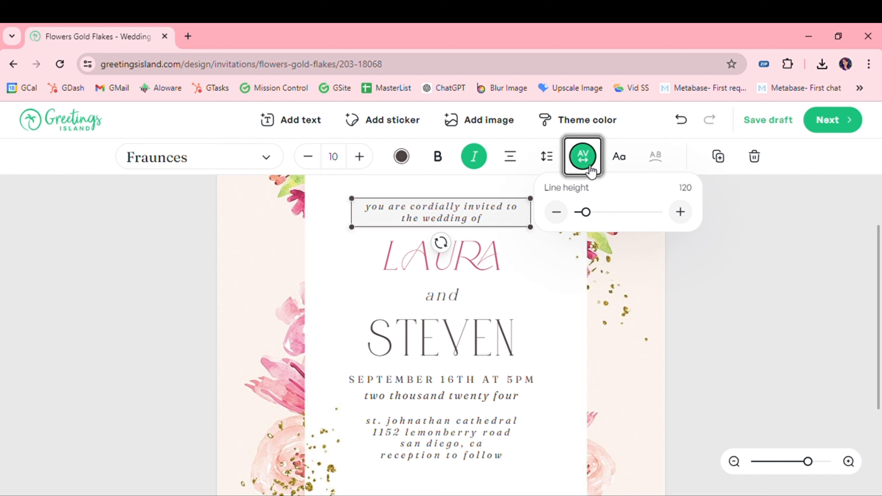
mouse_move(636, 214)
mouse_down()
mouse_move(666, 219)
mouse_move(635, 217)
mouse_up()
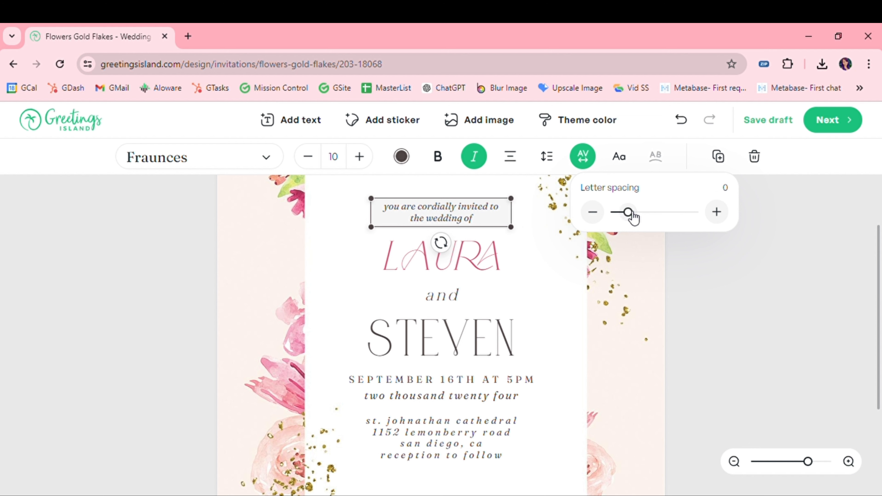
Step: Try the curved text effect on the upper name and set it back to straight
double_click(441, 212)
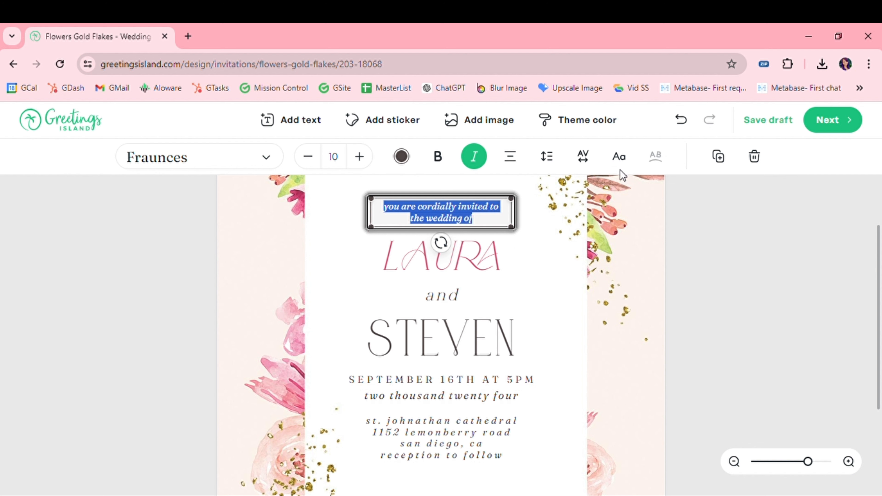
click(472, 218)
triple_click(468, 222)
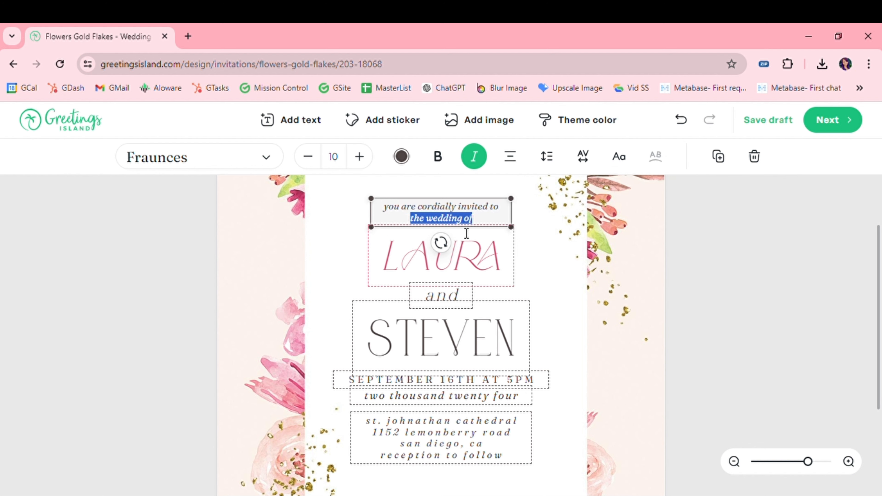
double_click(466, 257)
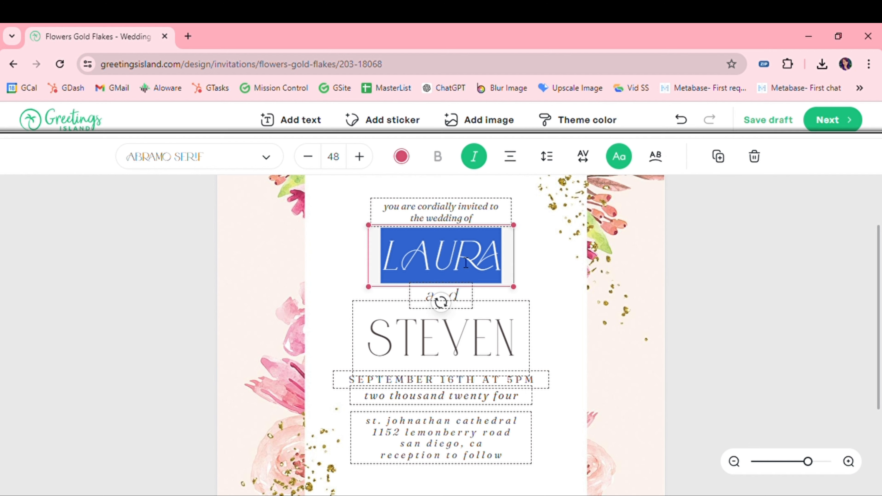
click(656, 166)
mouse_move(730, 218)
mouse_down()
mouse_move(771, 220)
mouse_move(720, 221)
mouse_move(690, 202)
mouse_move(727, 212)
mouse_up()
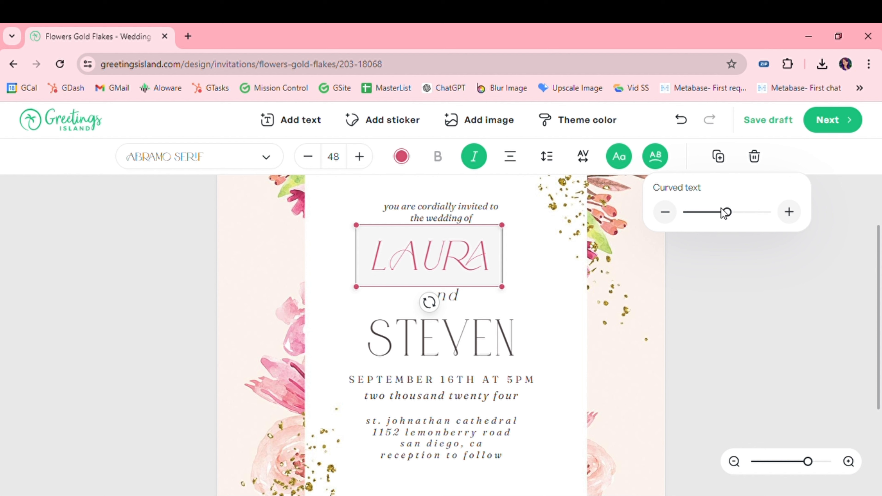
Step: Move the upper name back to the horizontal center of the card, just below the invitation text
double_click(451, 264)
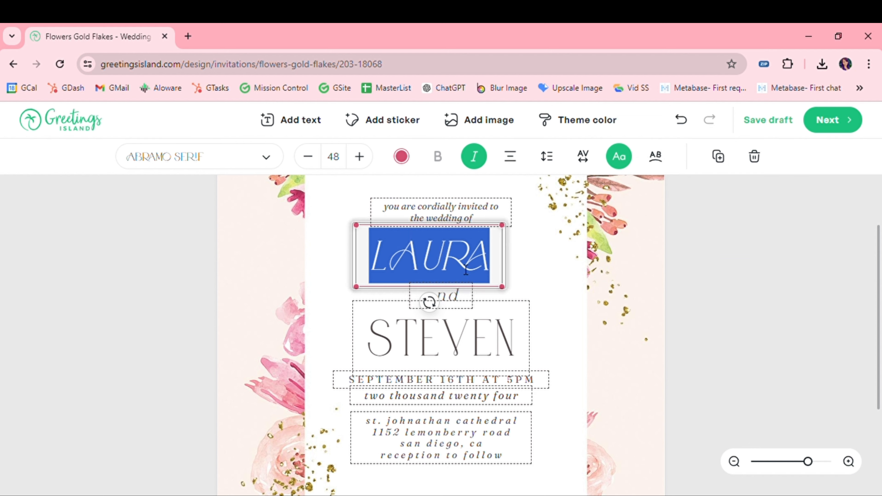
key(Escape)
click(522, 331)
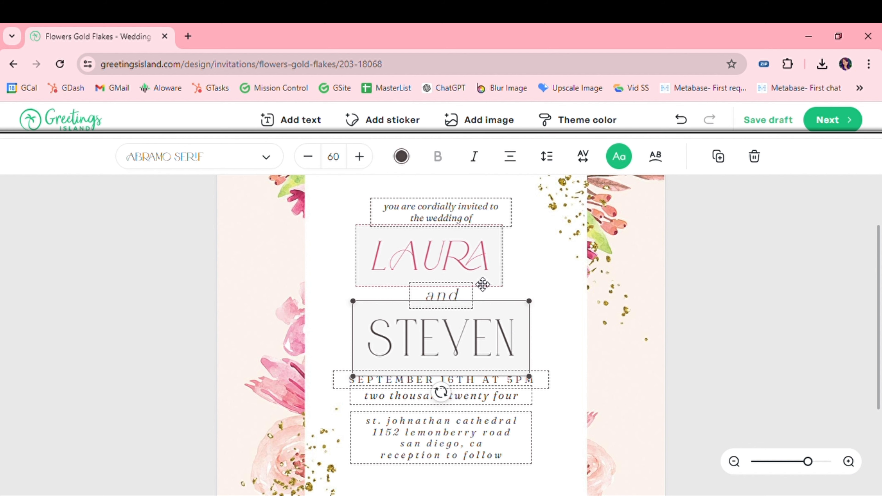
click(475, 276)
drag(475, 276, 477, 268)
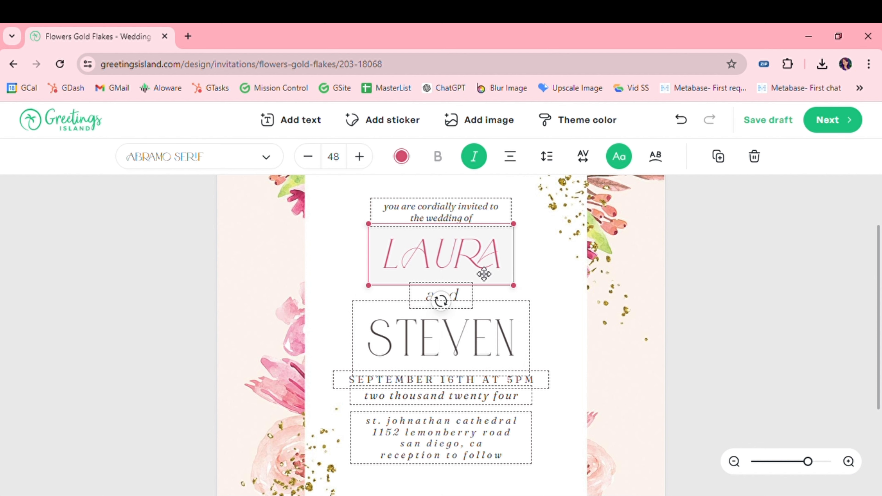
Step: Duplicate the upper name, place the copy over the lower name and delete the original lower name
double_click(483, 274)
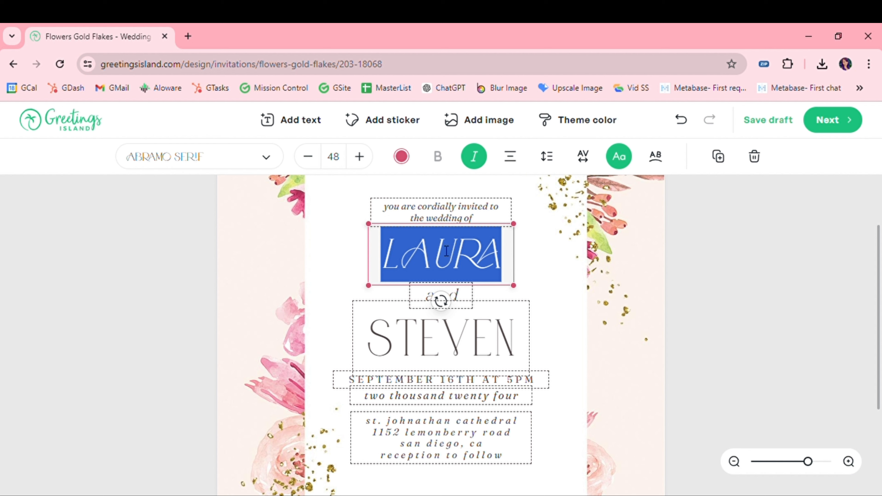
click(718, 158)
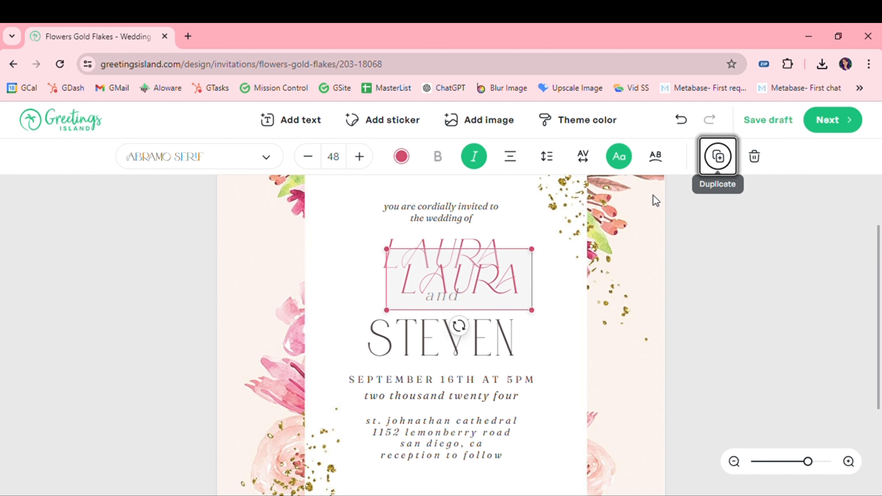
drag(499, 283, 484, 339)
click(523, 338)
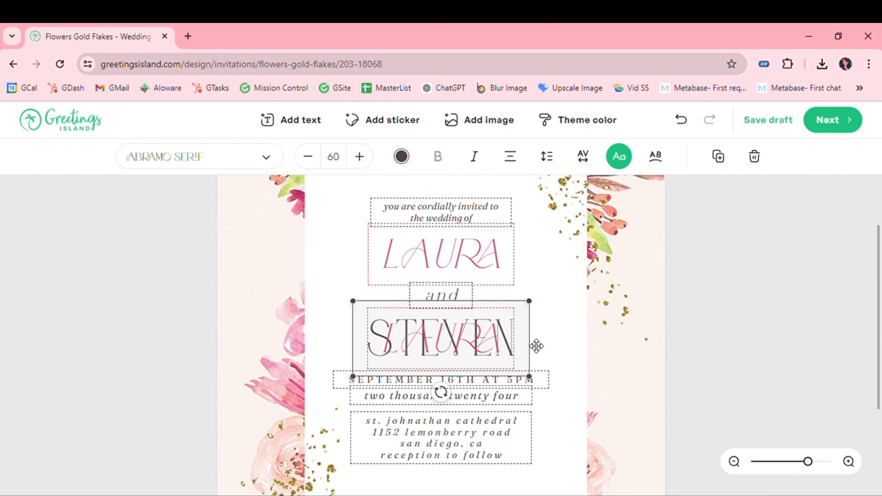
key(Delete)
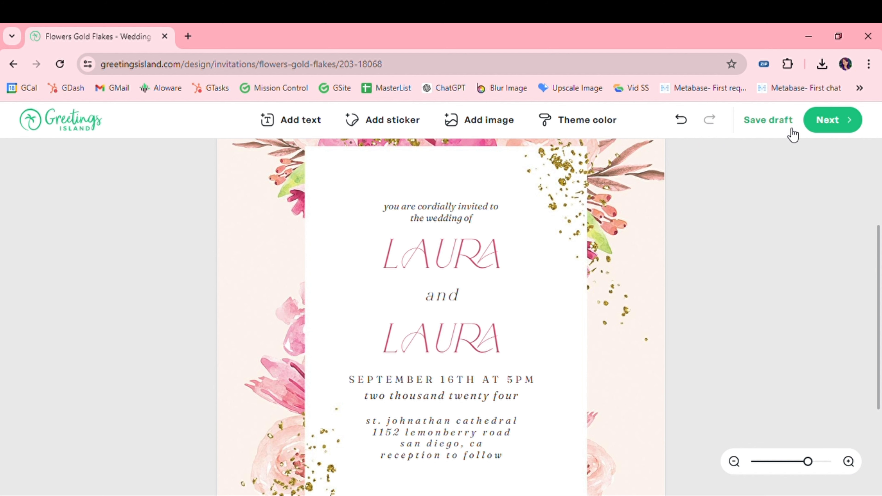
Step: Open the invitation's sharing options for free, without removing the watermark
click(829, 130)
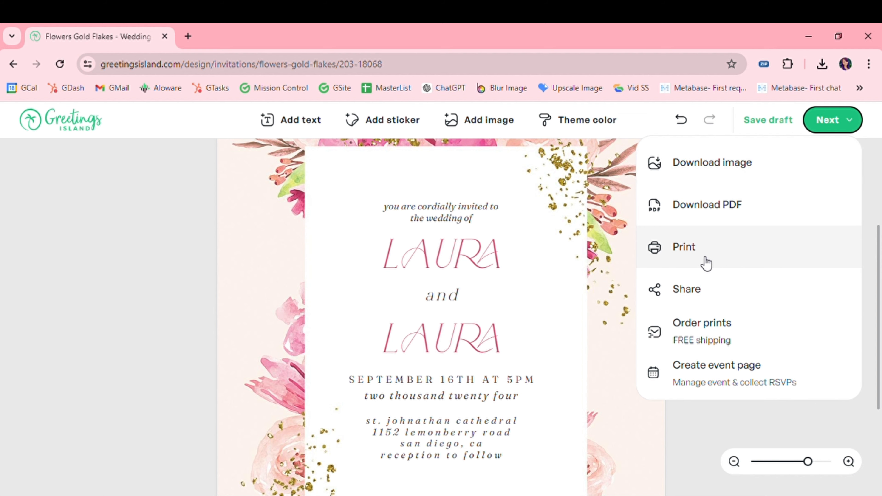
click(702, 289)
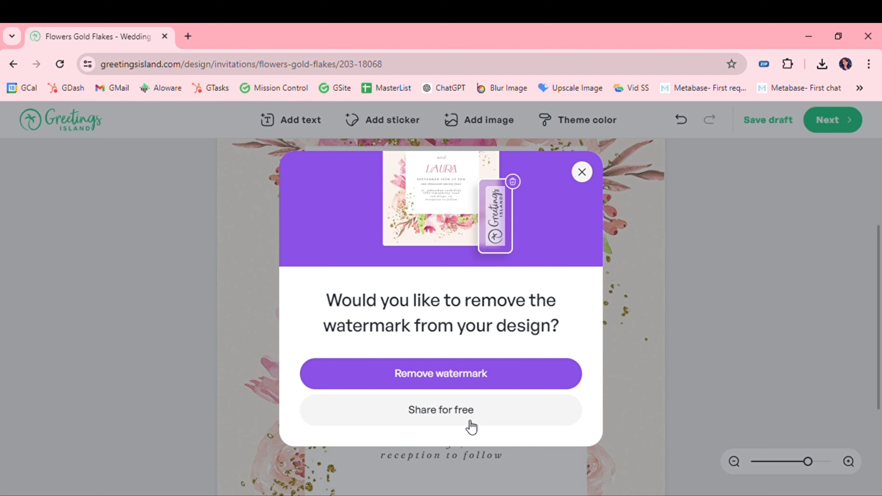
click(468, 421)
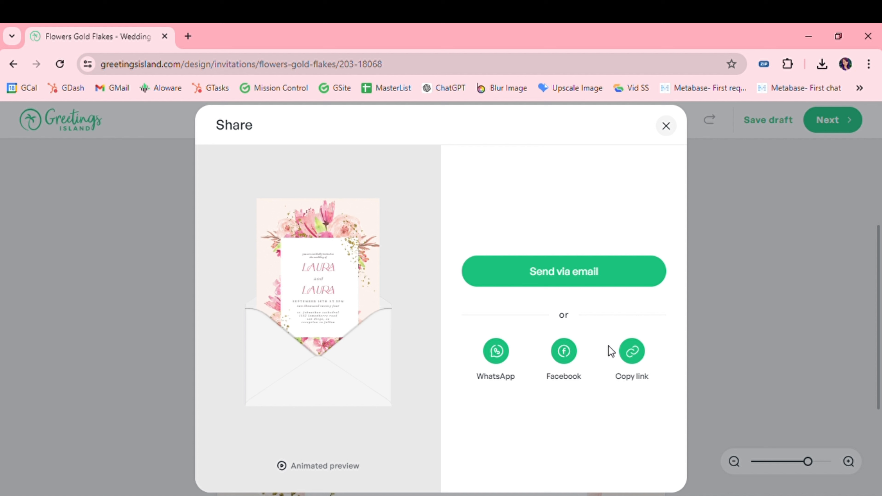
Step: Try the invitation's animated preview, go back home from the page it loads, and close the sharing options
click(326, 471)
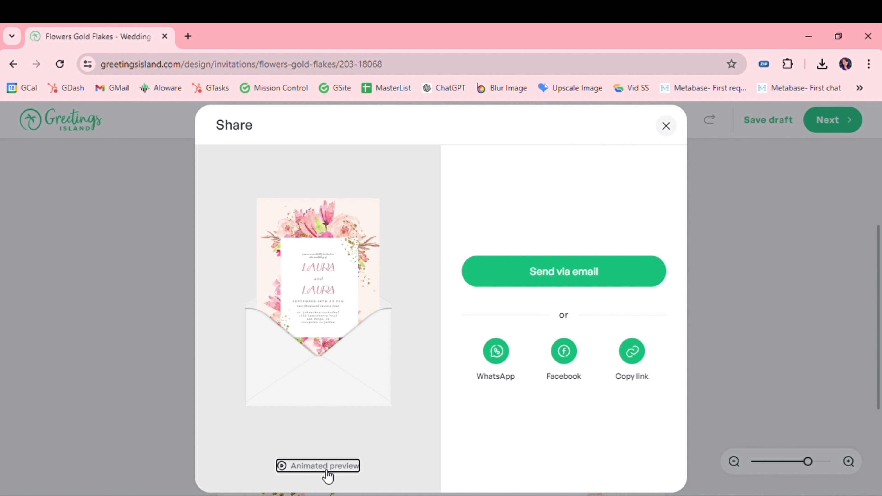
click(327, 470)
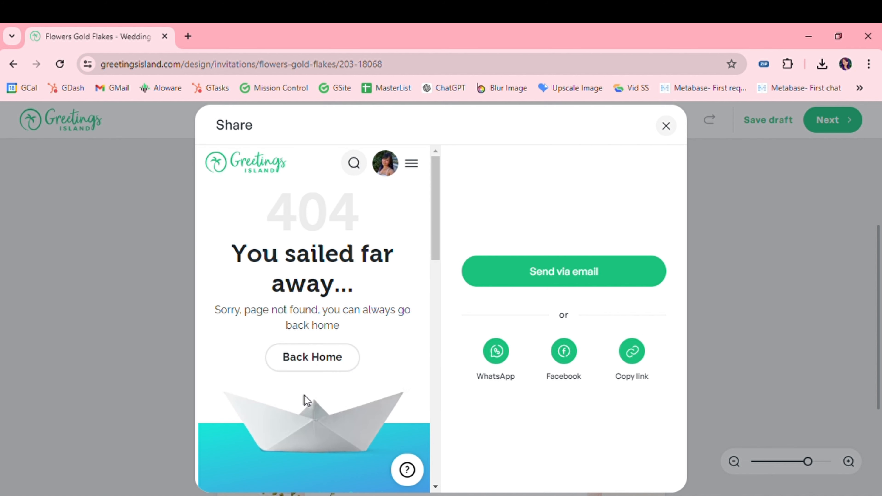
scroll(305, 399, down, 10)
scroll(309, 400, down, 5)
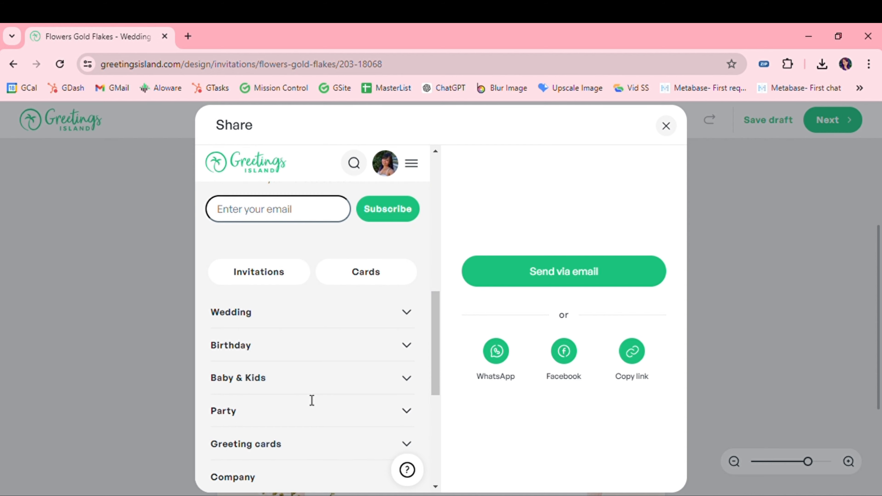
scroll(309, 395, up, 15)
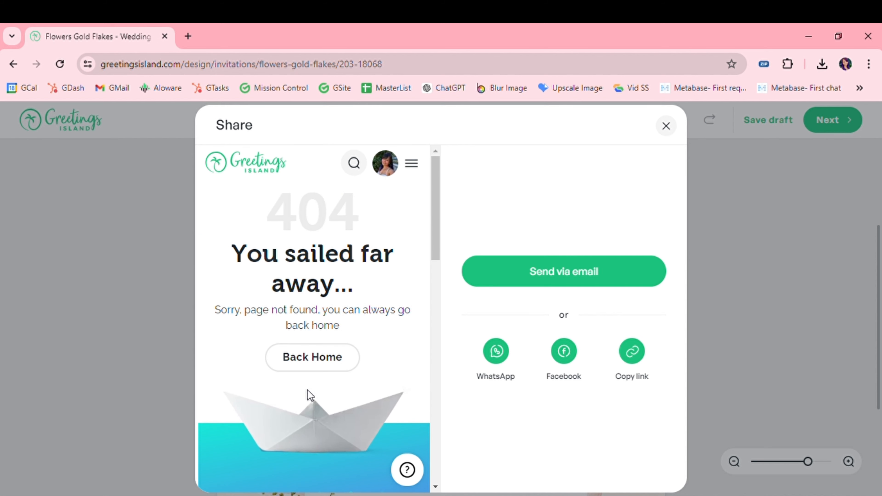
click(320, 370)
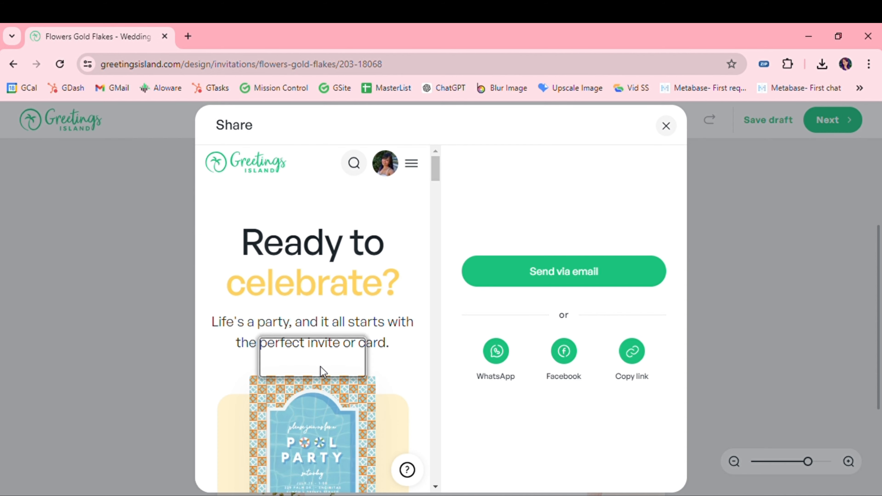
click(665, 127)
Step: Download the invitation as an image for free, keeping the watermark
click(837, 128)
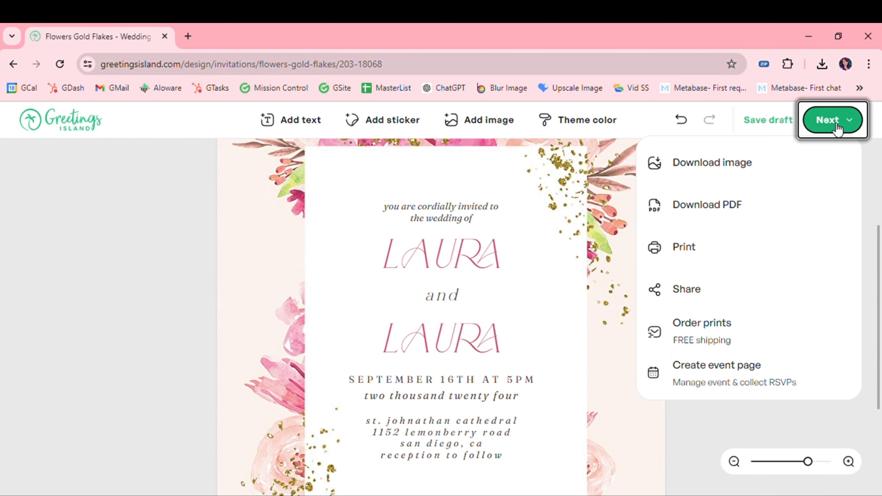
click(804, 159)
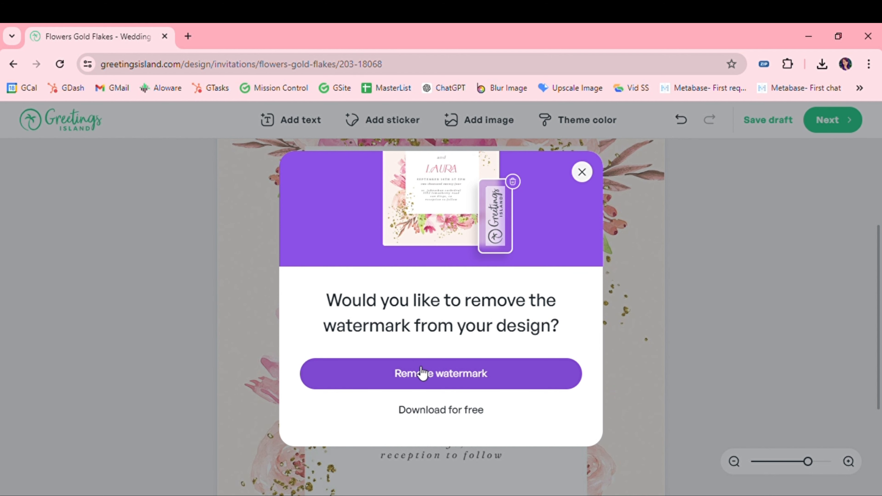
click(444, 408)
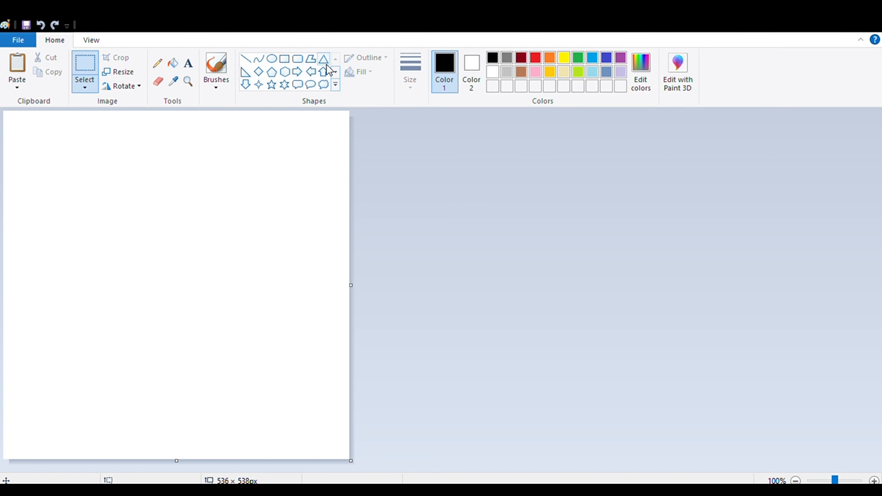
Step: Switch to Paint and choose the Rectangle shape for drawing on the blank canvas
click(285, 59)
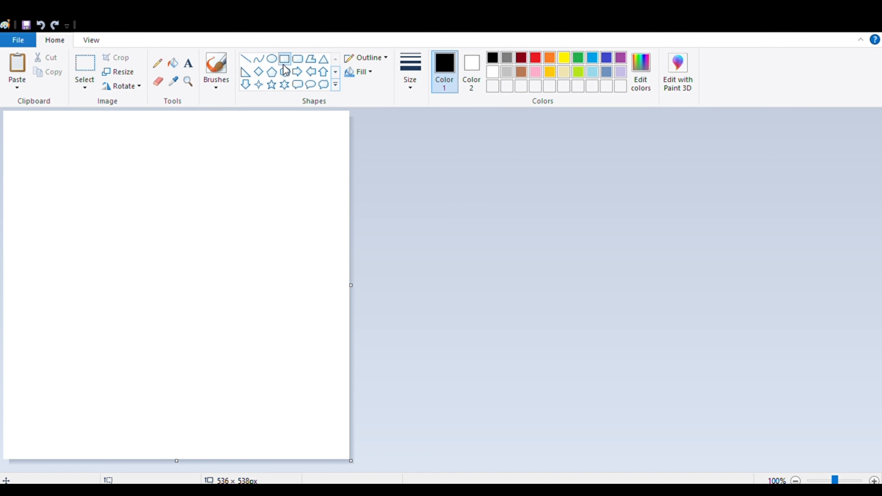